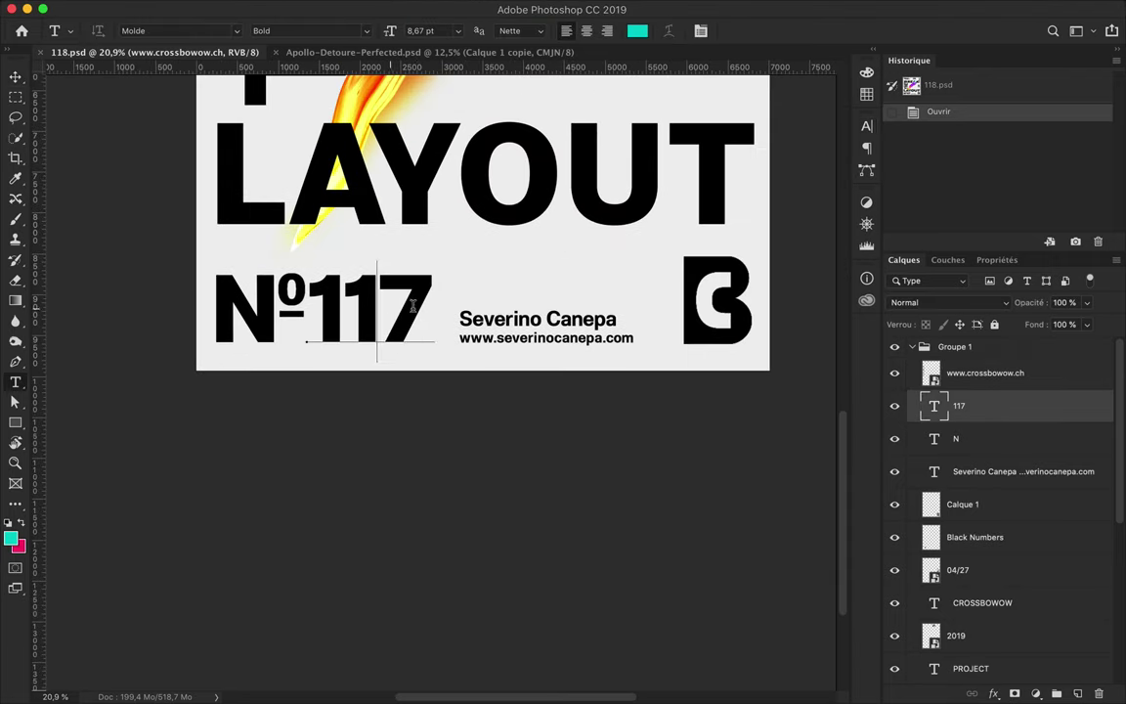
text(118)
Undo the stray Lorem placeholder text layer left after changing 117 to 118
key(Escape)
key(ctrl+z)
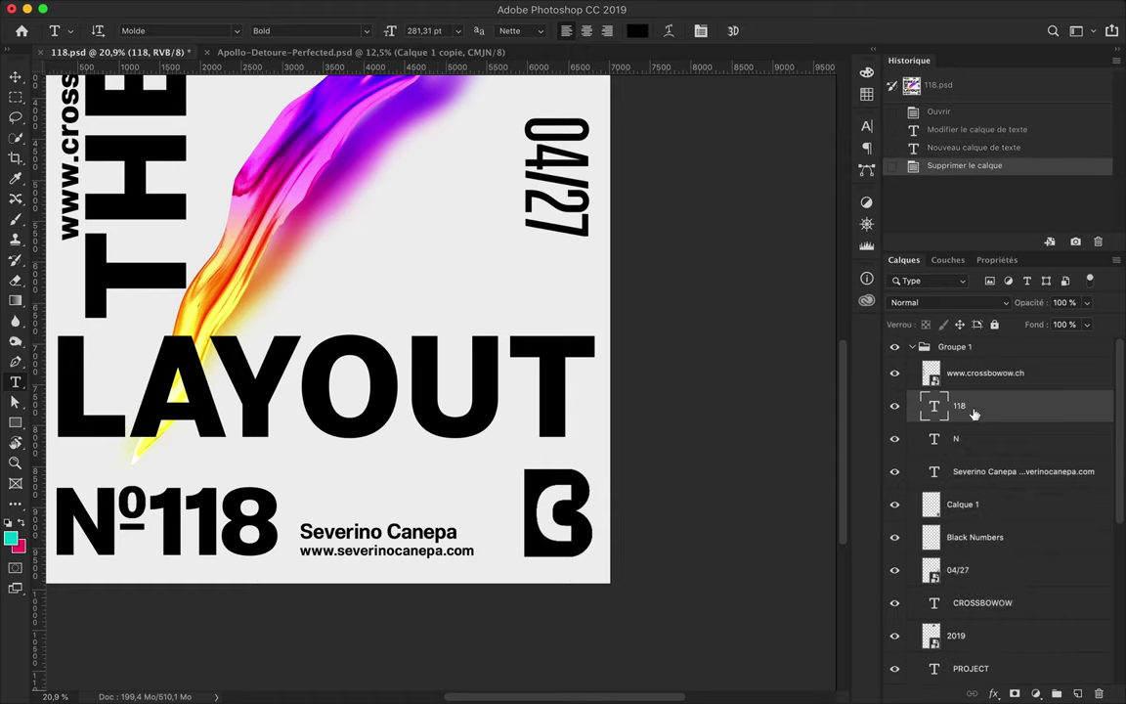
Open START.psd from recent files and copy its 04/28 date text
key(v)
drag(562, 196, 572, 181)
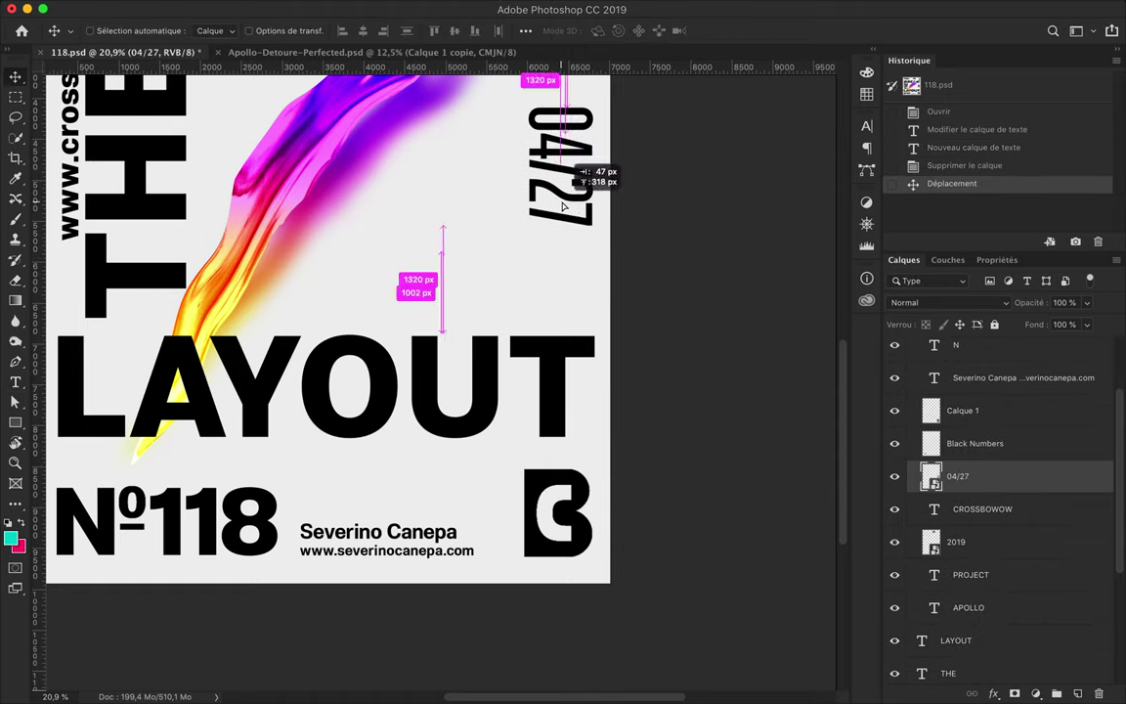
key(ctrl+z)
click(151, 9)
mouse_move(207, 87)
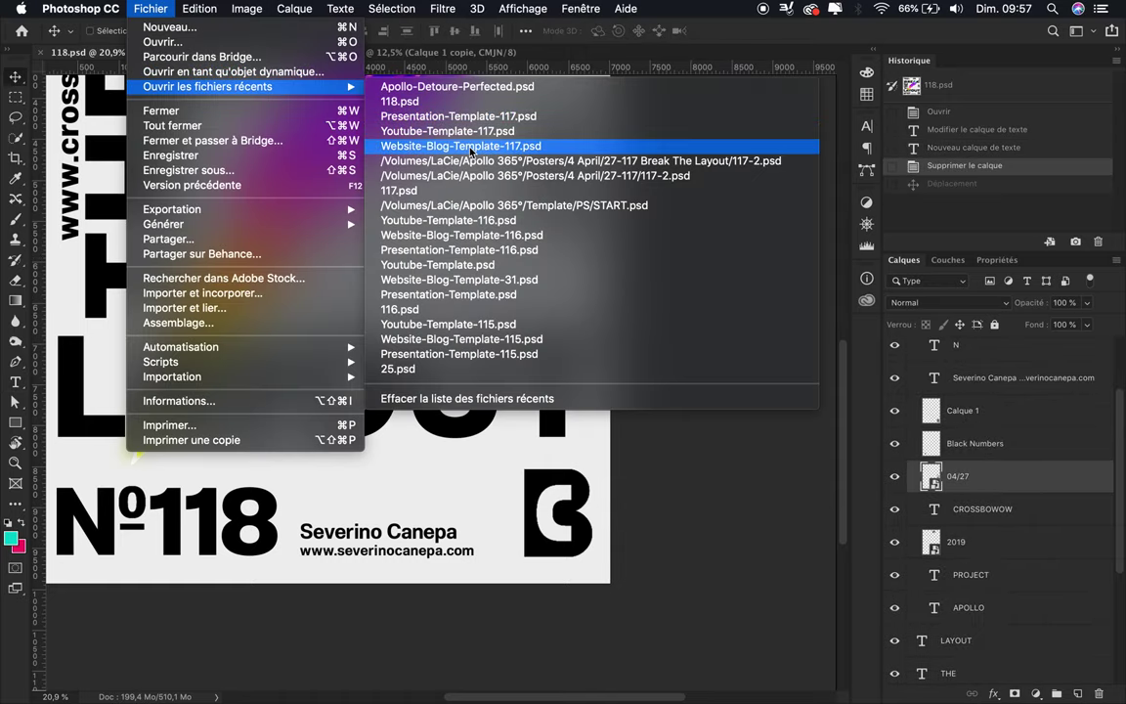
click(473, 505)
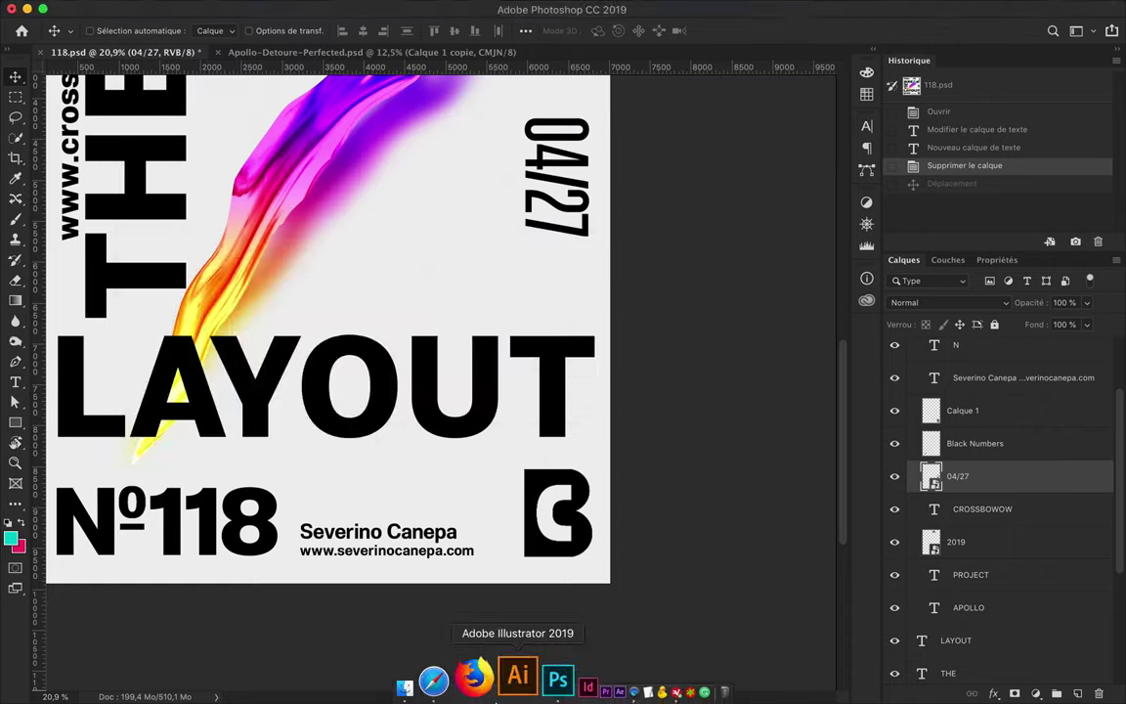
key(ctrl+o)
key(Return)
scroll(704, 350, up, 3)
double_click(459, 385)
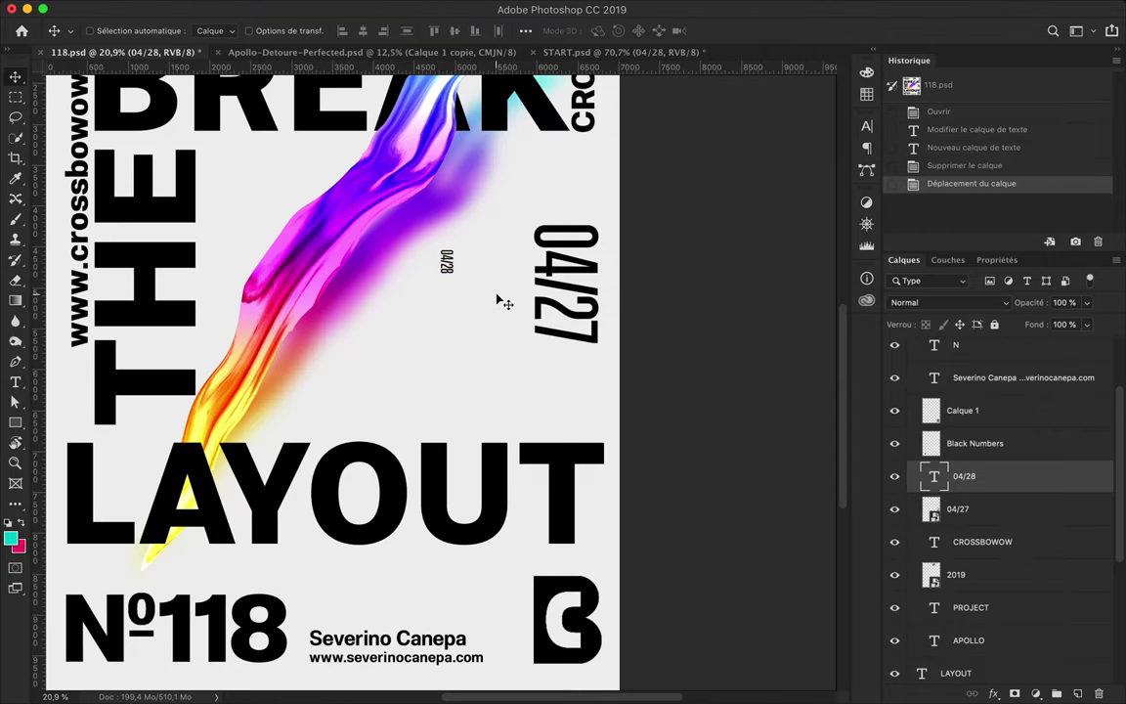
Scale the pasted 04/28 over the old date and delete the 04/27 layer
key(ctrl+t)
drag(454, 274, 563, 256)
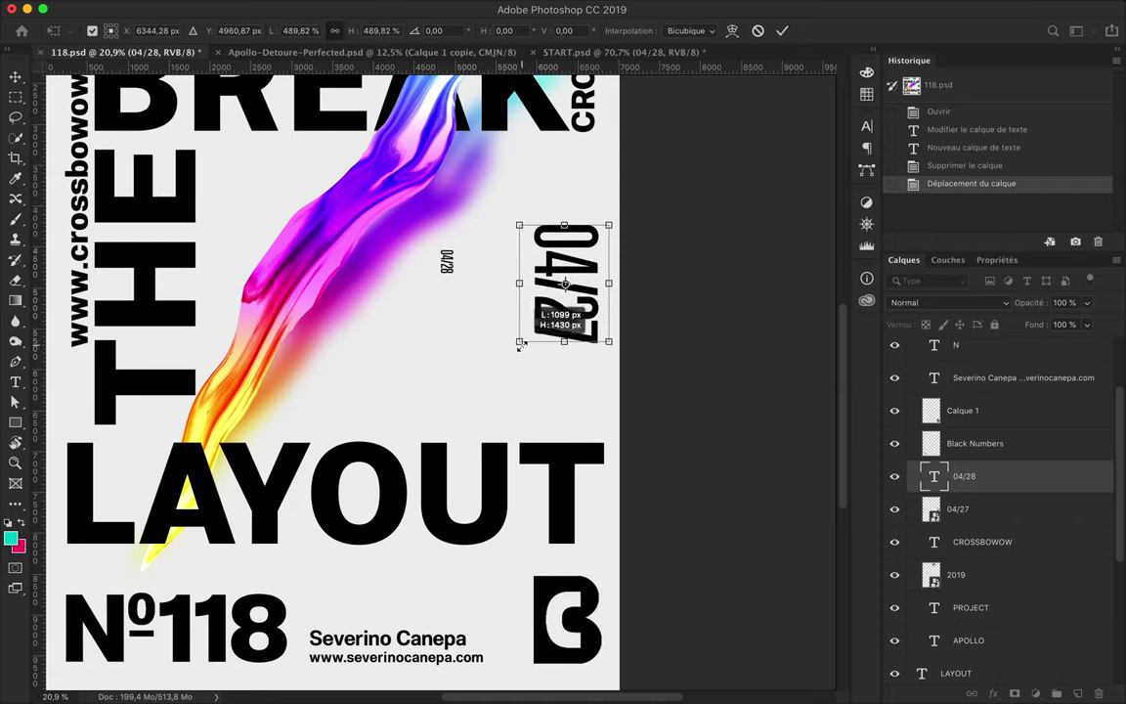
scroll(519, 348, up, 5)
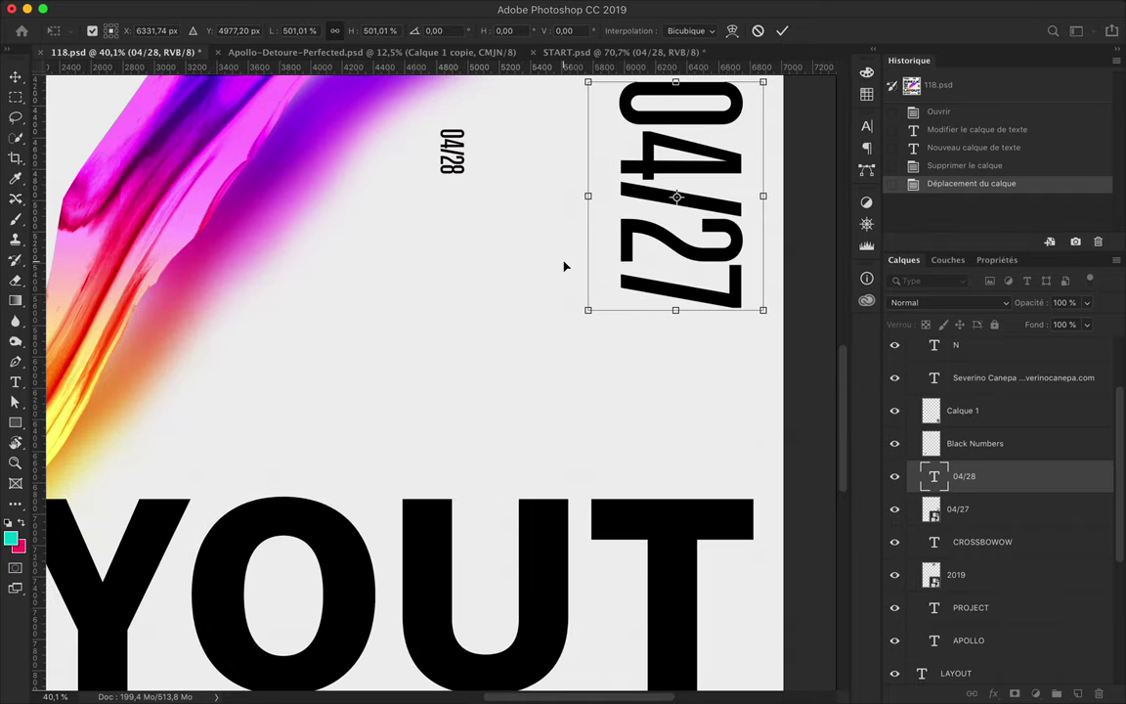
key(Return)
key(ctrl+t)
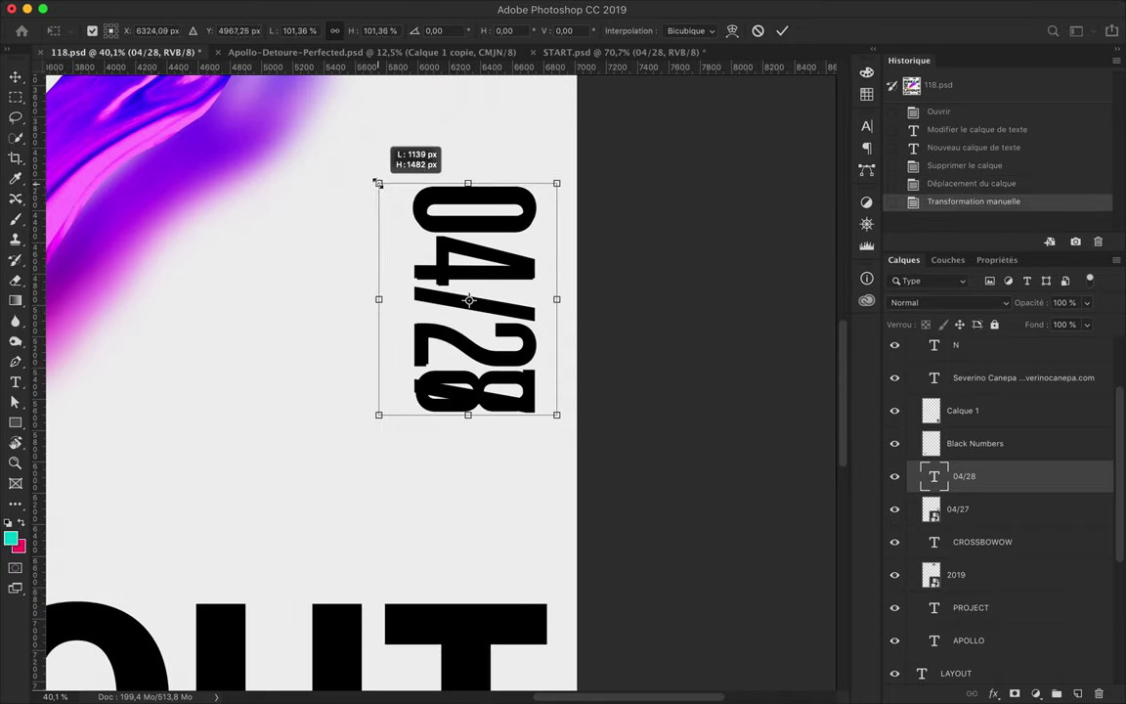
click(1029, 510)
key(Delete)
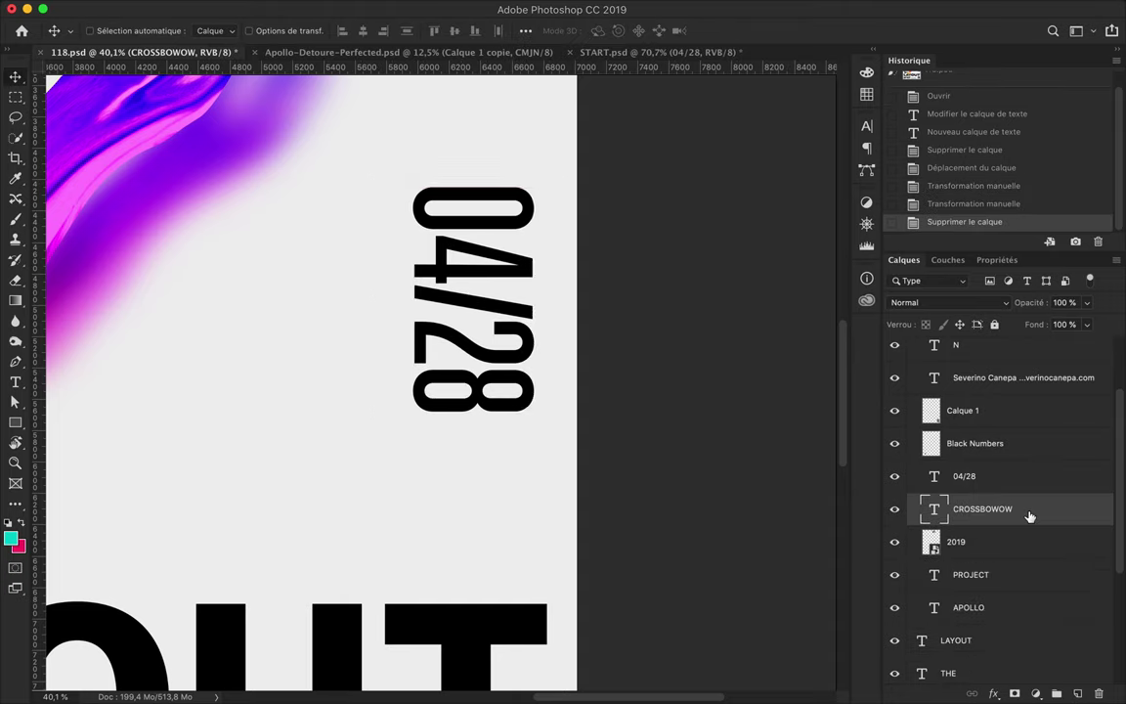
Delete the liquid streak layers, move BREAK down and THE to the right
key(ctrl+0)
key(Delete)
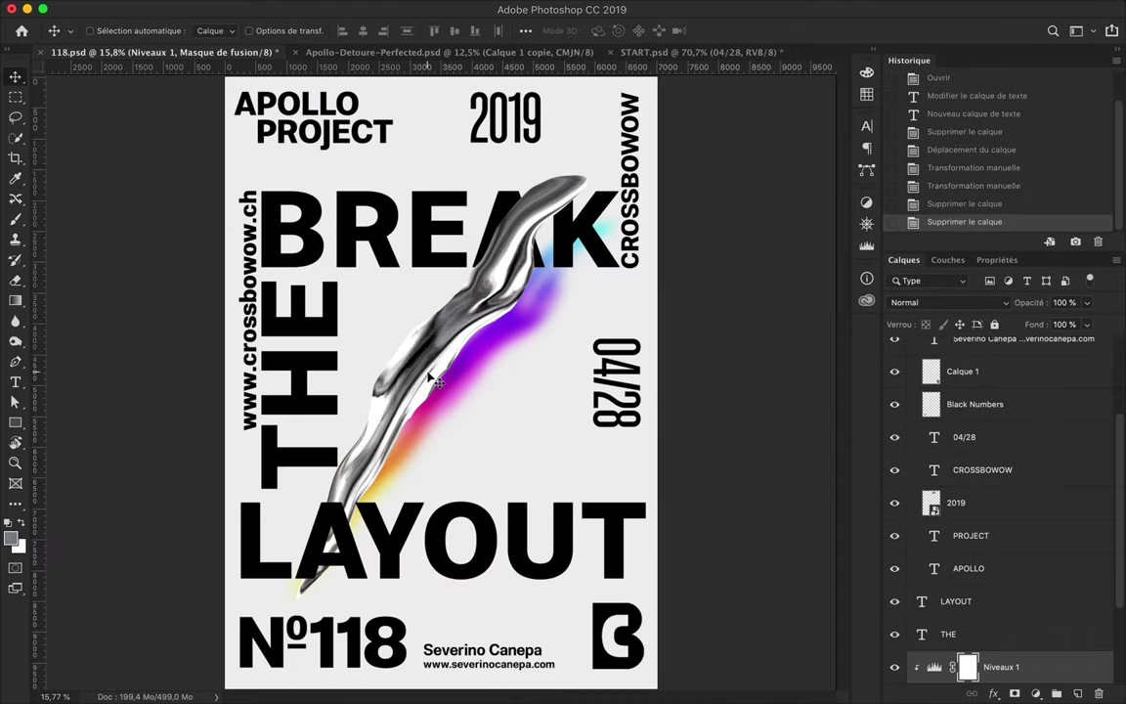
key(Delete)
key(Delete)
drag(388, 249, 384, 450)
double_click(298, 323)
click(435, 326)
drag(435, 326, 715, 321)
Rotate BREAK -90° to run vertically and position it on the left
click(953, 667)
key(ctrl+t)
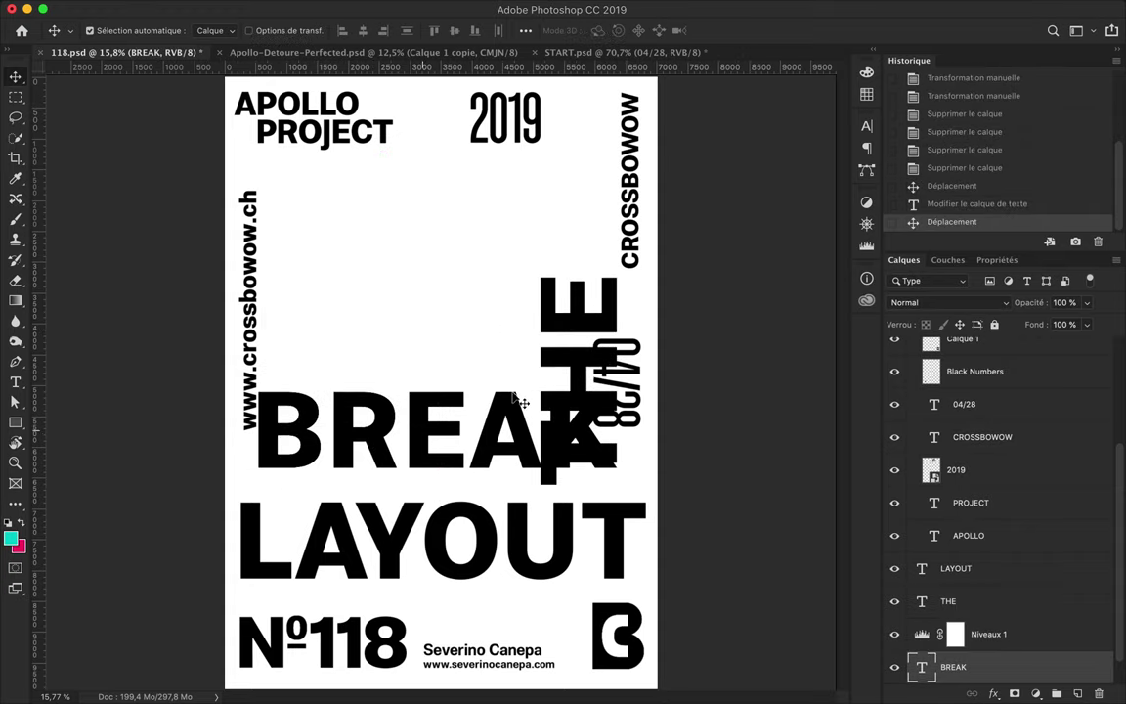
drag(665, 508, 511, 203)
drag(440, 364, 332, 300)
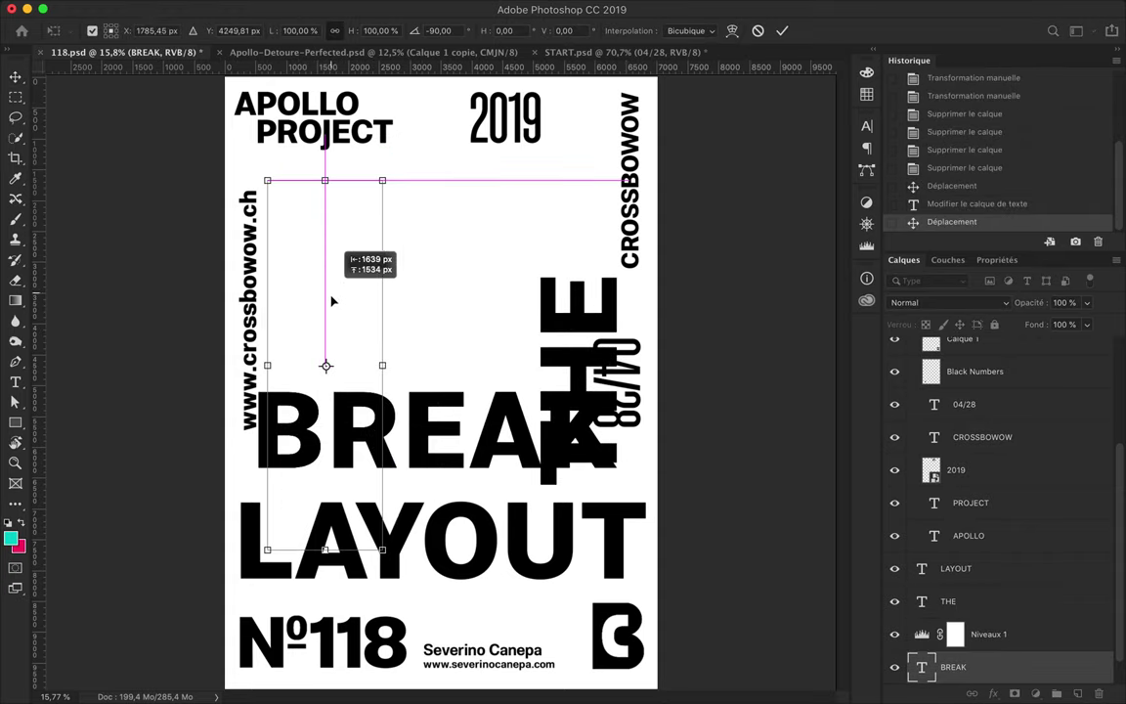
mouse_move(344, 207)
mouse_down()
mouse_move(332, 211)
mouse_move(336, 283)
mouse_move(287, 302)
mouse_up()
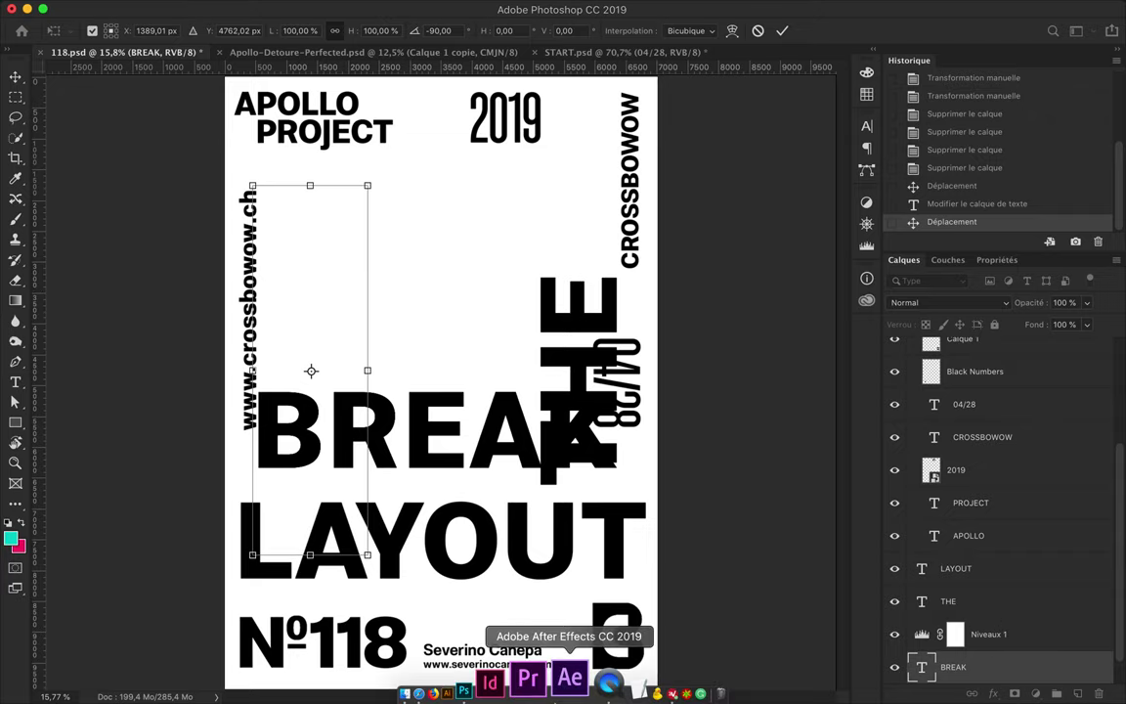
key(Return)
Rotate LAYOUT -90° to run vertically and move it up beside THE
click(401, 531)
drag(401, 531, 489, 531)
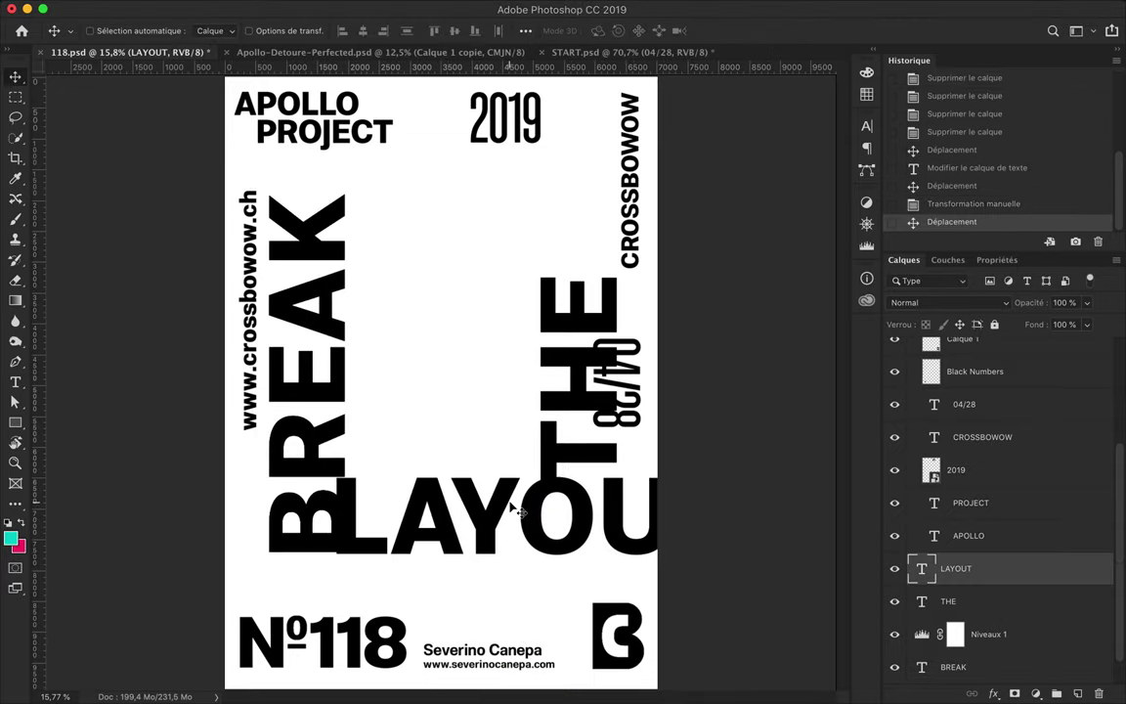
key(ctrl+t)
drag(753, 596, 614, 327)
drag(535, 472, 535, 305)
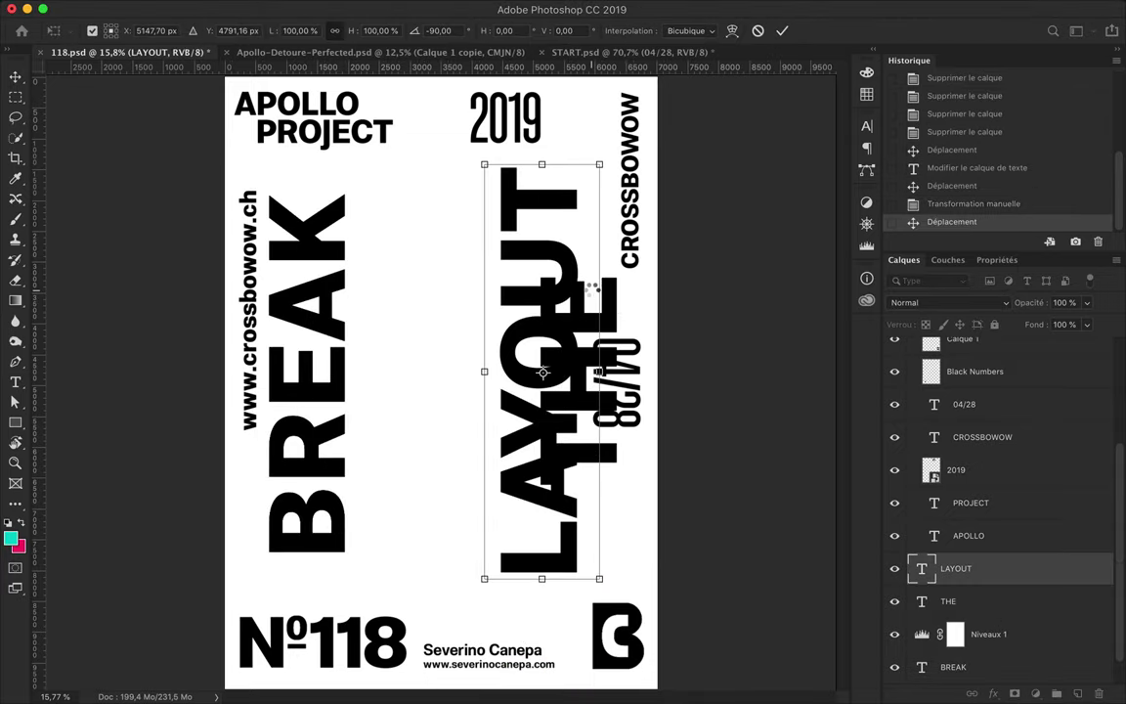
key(Return)
Place THE beside BREAK and LAYOUT beside THE as adjacent vertical lines
drag(616, 309, 430, 376)
click(572, 397)
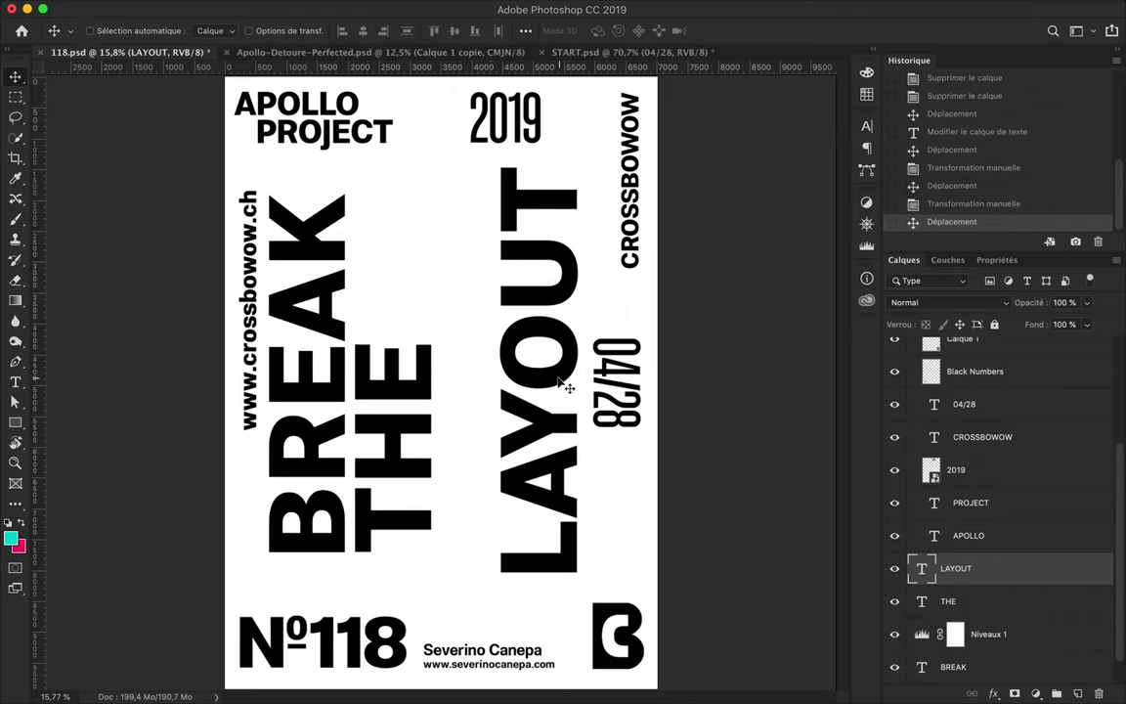
drag(573, 397, 513, 378)
double_click(305, 293)
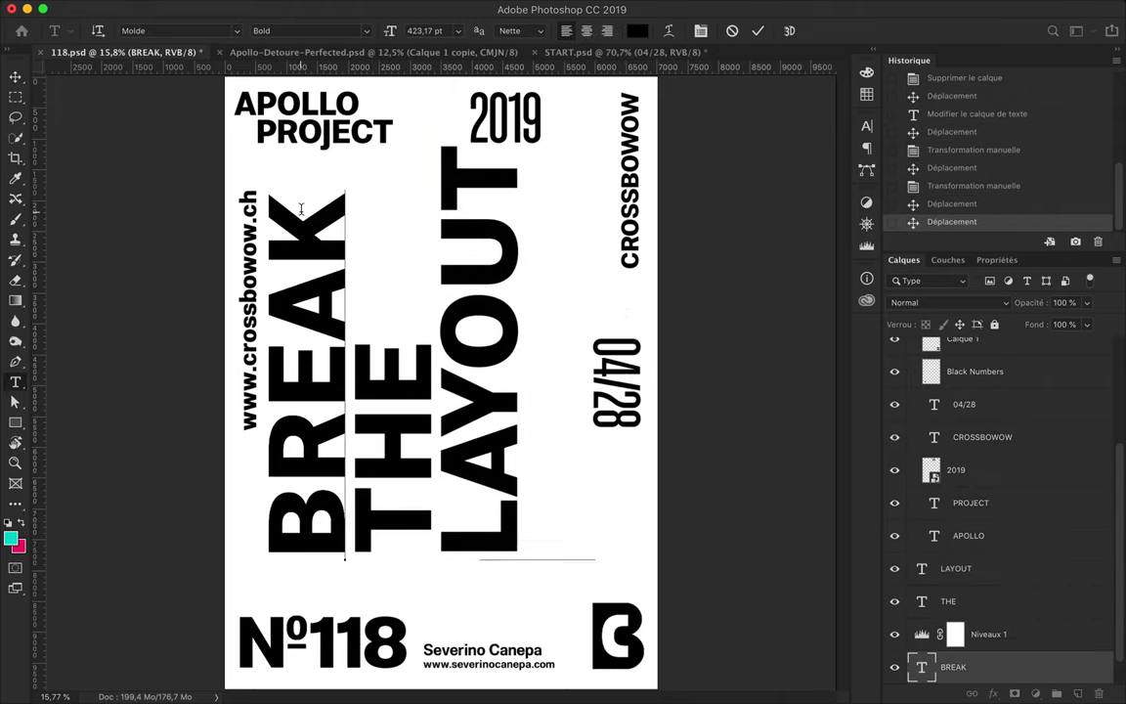
Commit the BREAK THE LAYOUT text and delete the separate THE and LAYOUT layers
key(ctrl+Return)
key(v)
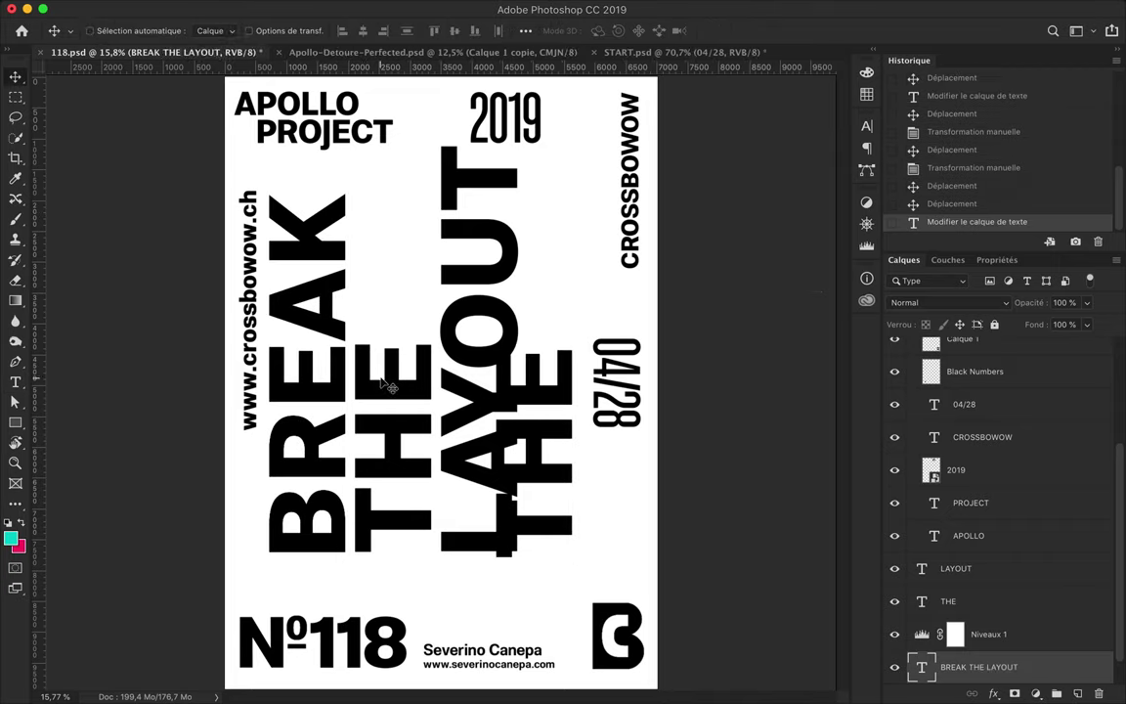
click(410, 389)
key(Delete)
click(538, 401)
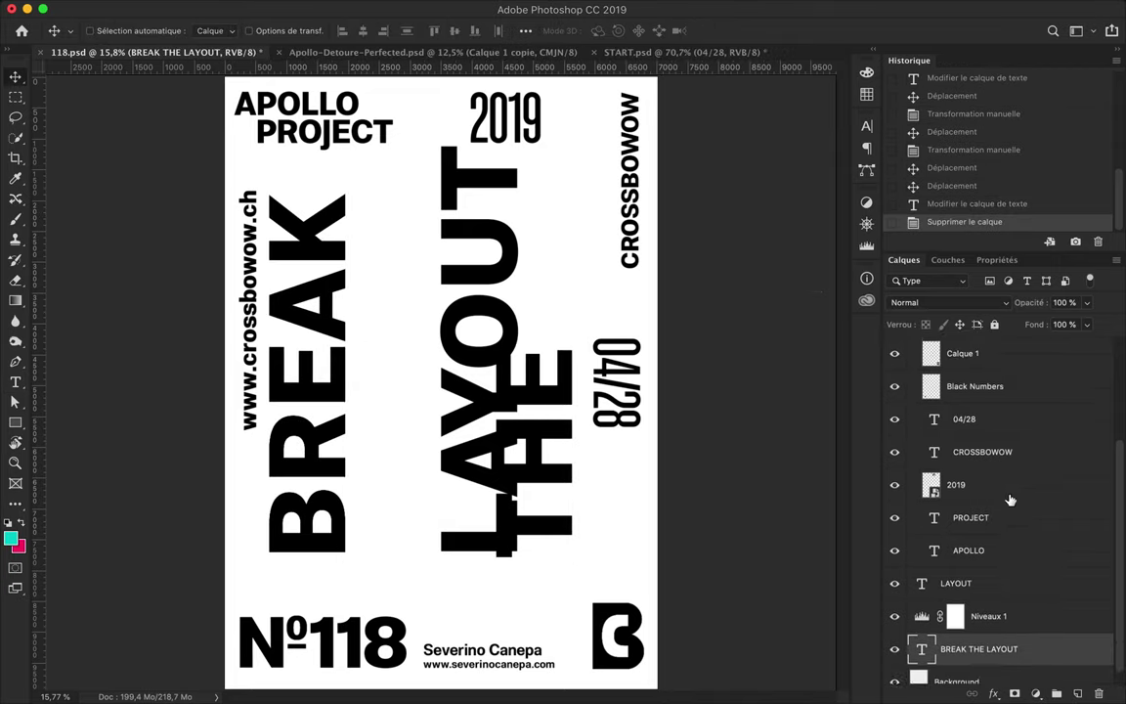
scroll(895, 522, up, 5)
click(911, 347)
click(972, 376)
key(Delete)
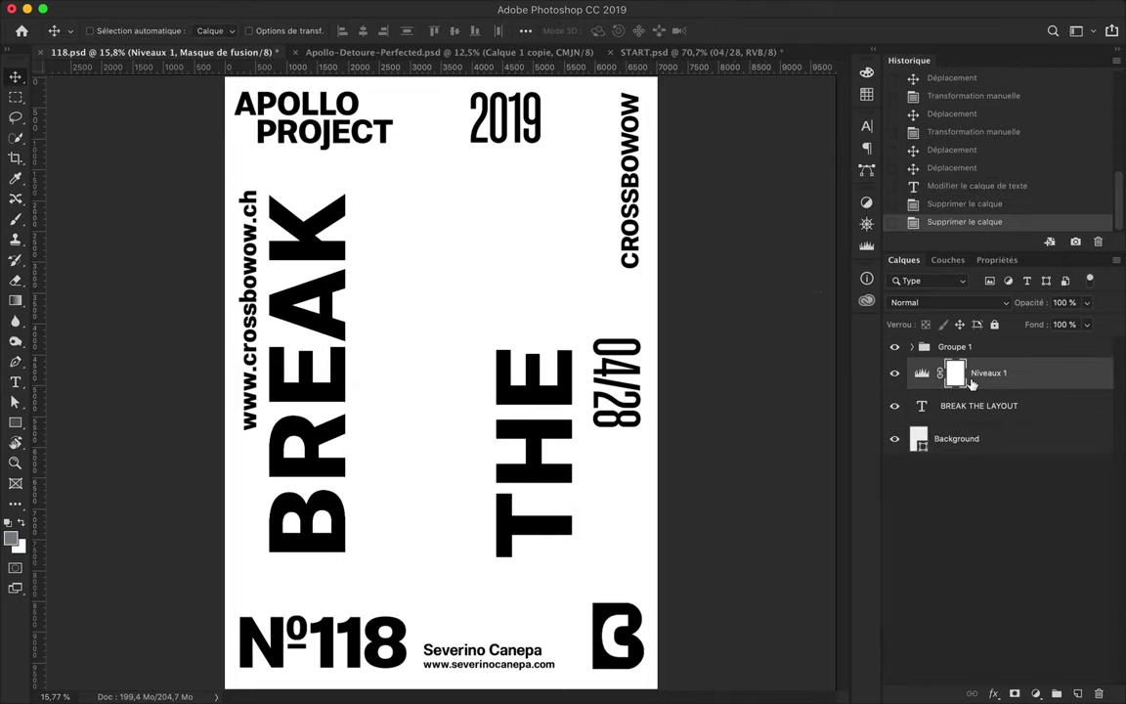
click(977, 405)
Set the headline leading to 360 pt and move the text block slightly lower
click(866, 126)
text(400)
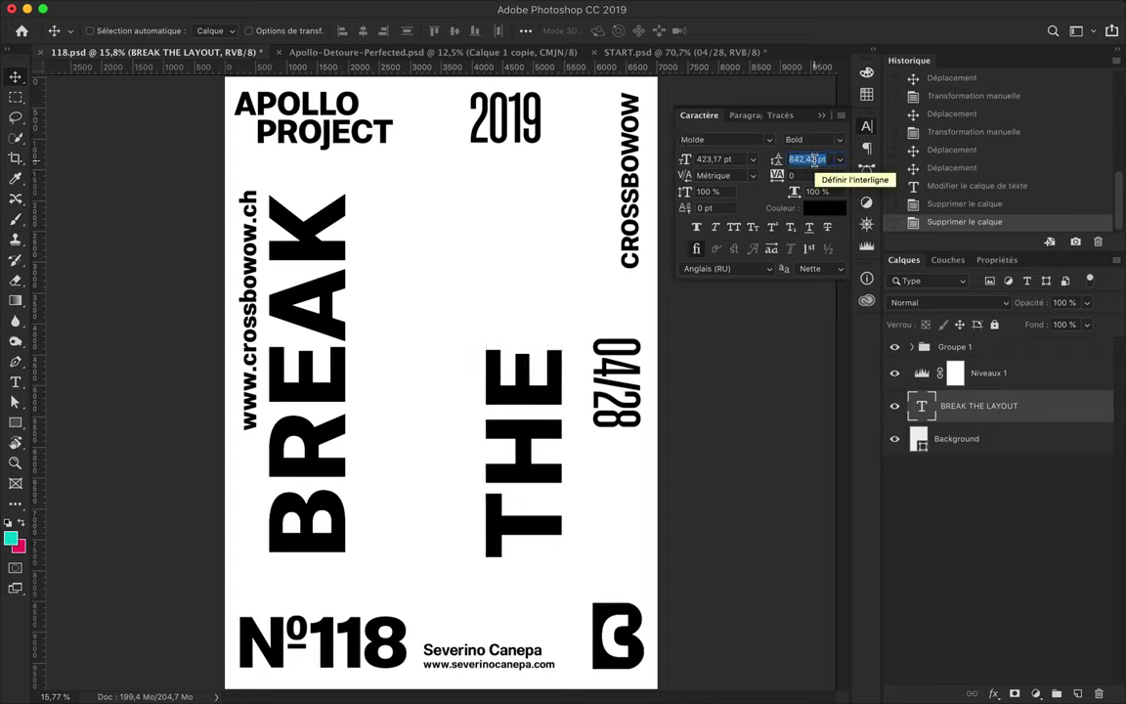
key(Return)
text(20)
key(Return)
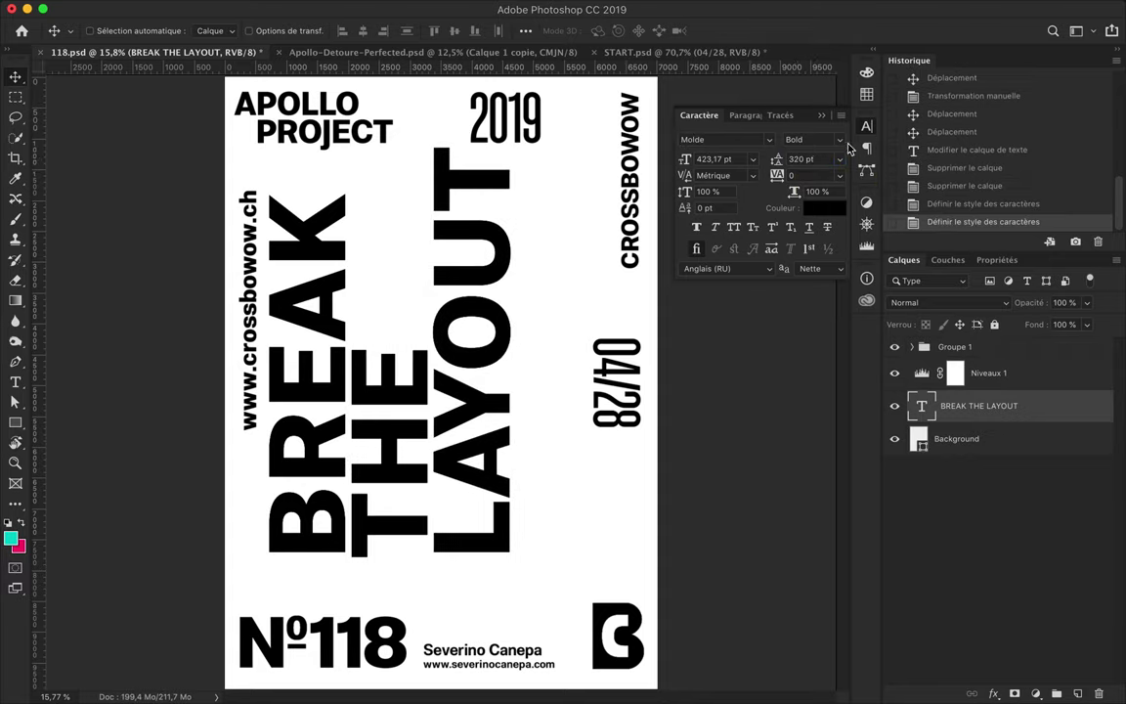
key(Return)
mouse_move(479, 184)
mouse_down()
mouse_move(479, 221)
mouse_move(509, 216)
mouse_up()
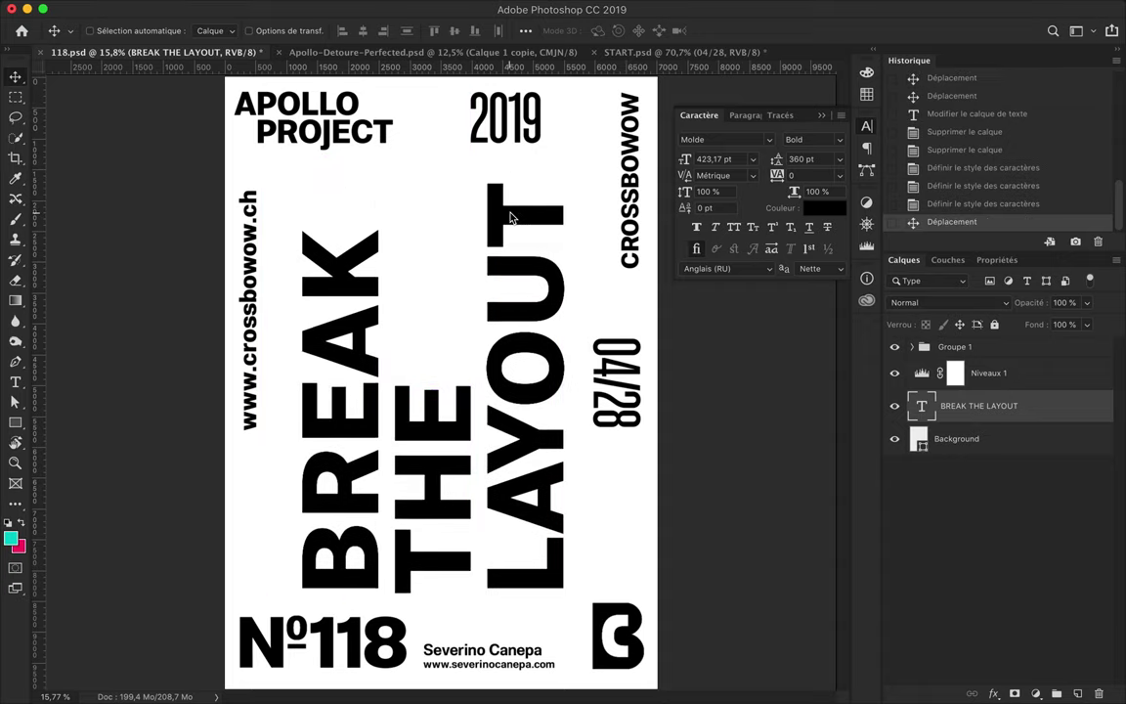
ctrl+click(250, 335)
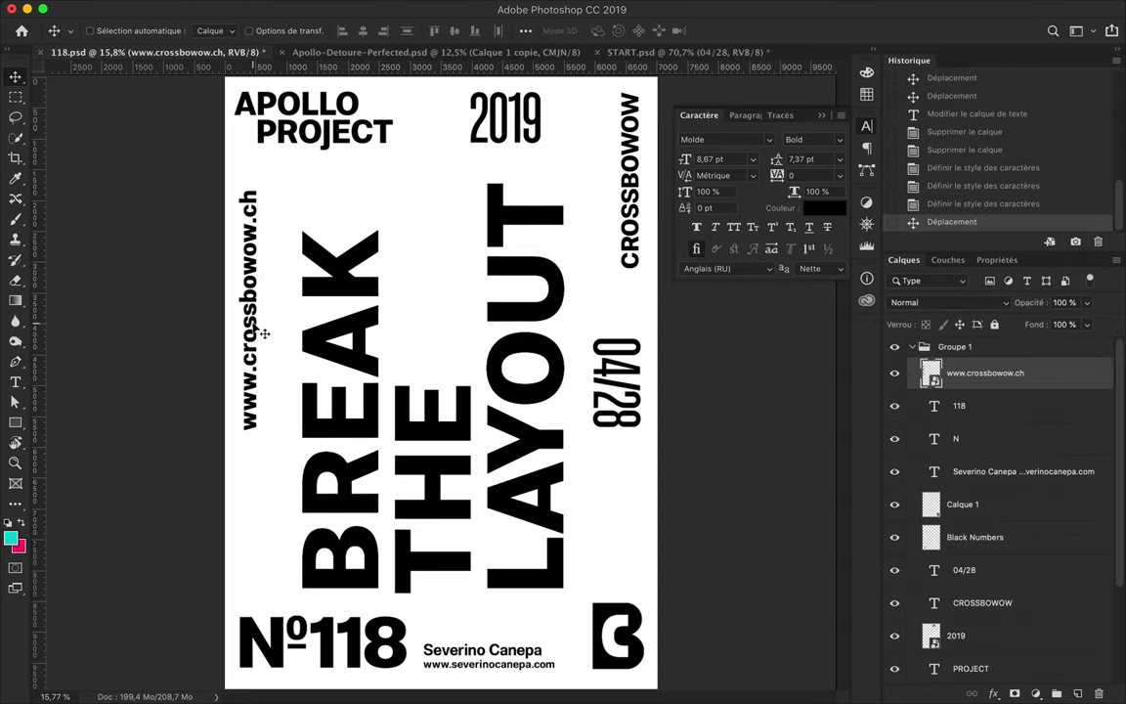
Move the title copy layer up and trim its text down to BREAK
click(979, 634)
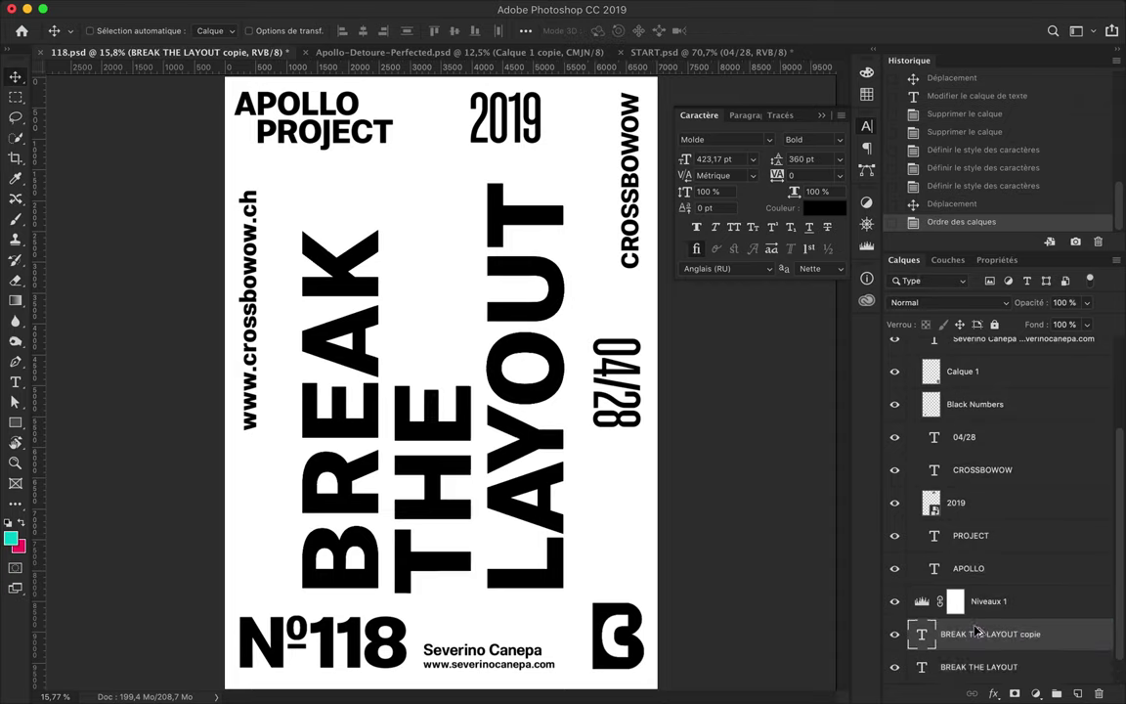
drag(978, 633, 978, 613)
key(t)
key(BackSpace)
key(Escape)
key(v)
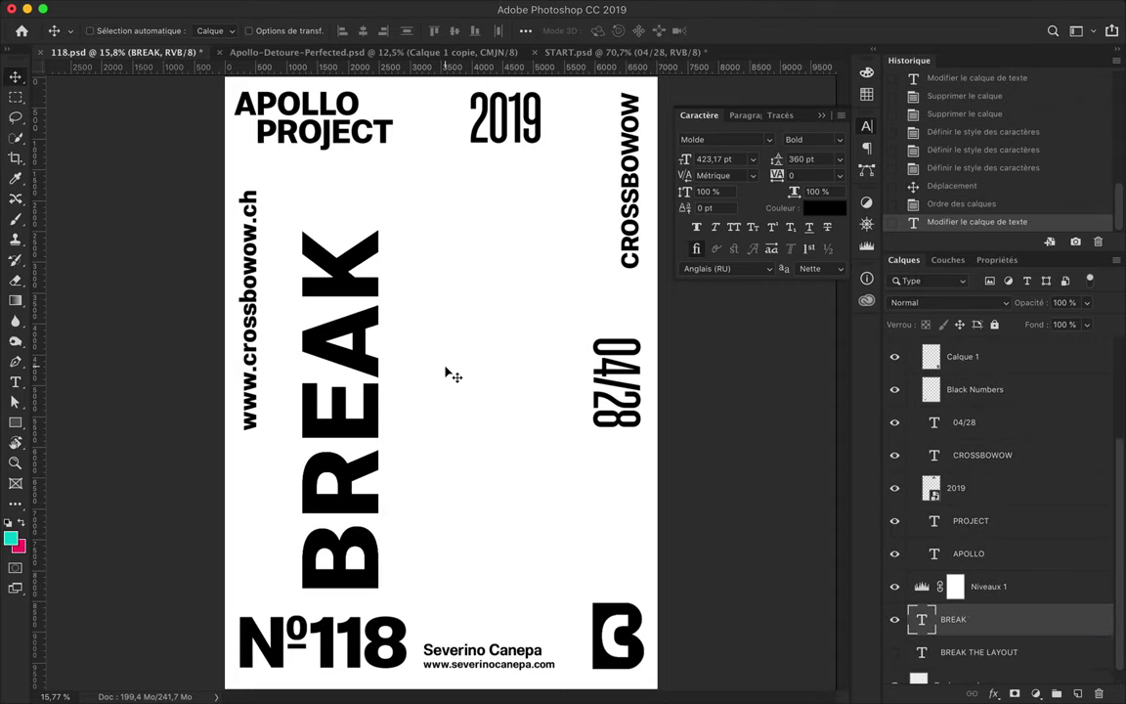
key(ctrl+z)
Duplicate BREAK, retype it as THE, turn it horizontal and place it near the top
drag(364, 345, 510, 345)
double_click(510, 568)
key(ctrl+a)
key(BackSpace)
text(THE)
key(ctrl+Return)
key(ctrl+t)
drag(613, 443, 608, 437)
mouse_move(501, 501)
mouse_down()
mouse_move(510, 254)
mouse_move(541, 532)
mouse_up()
key(Return)
Retype the lower copy as LAYO and Alt-drag a copy past the poster's left edge
double_click(534, 526)
text(LA)
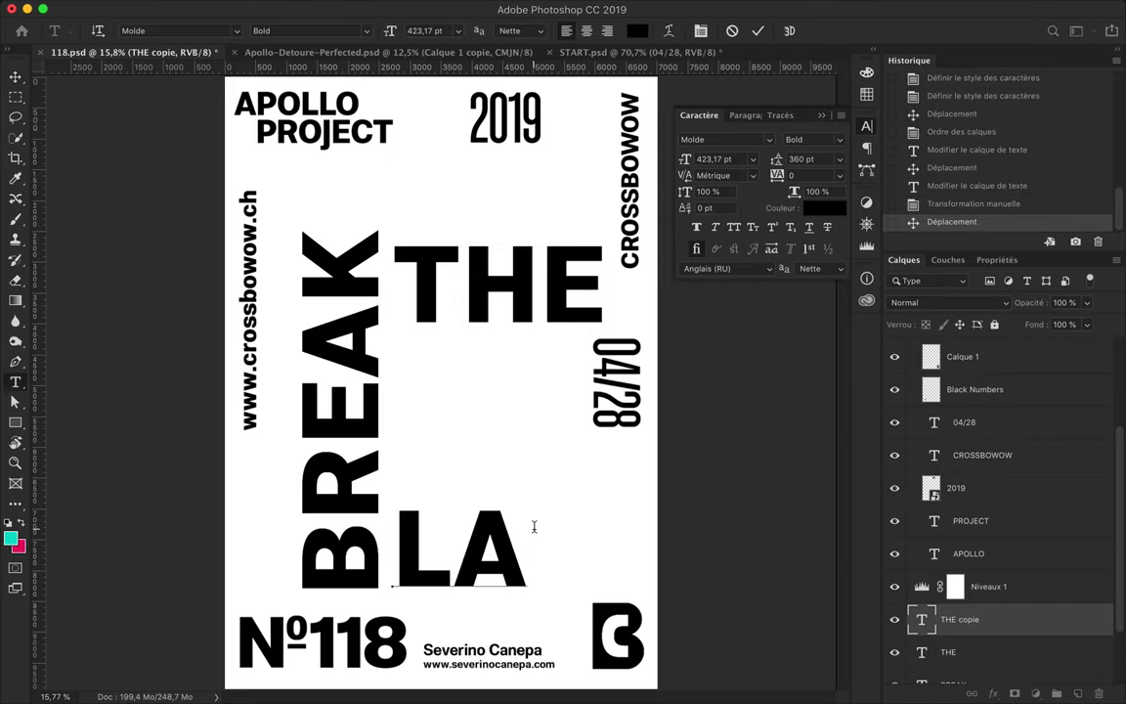
text(YO)
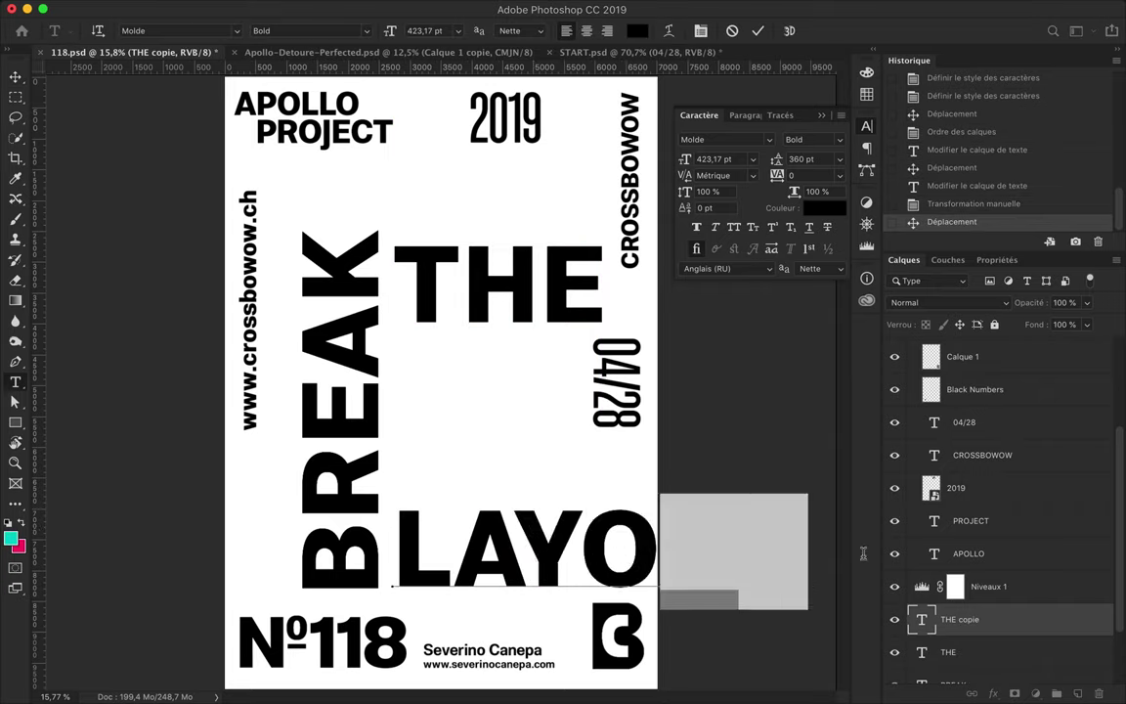
click(15, 76)
drag(538, 557, 146, 567)
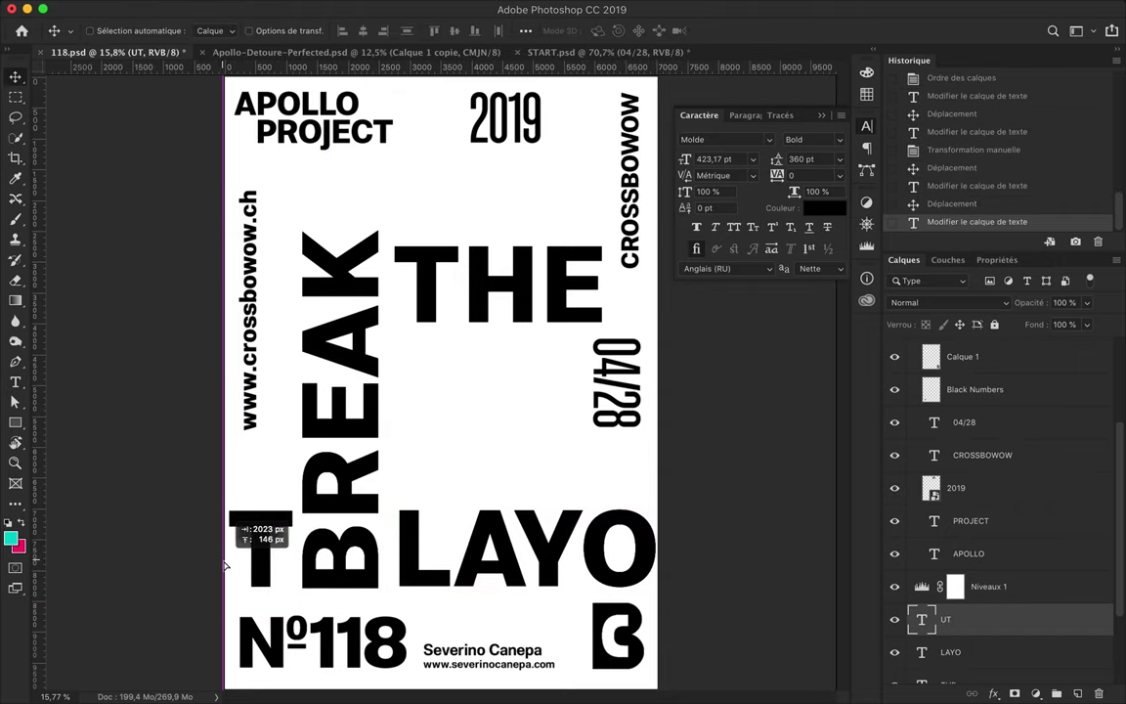
Nudge THE up, shift BREAK left, and change LAYO to LAYOU
drag(391, 282, 387, 262)
drag(347, 412, 305, 413)
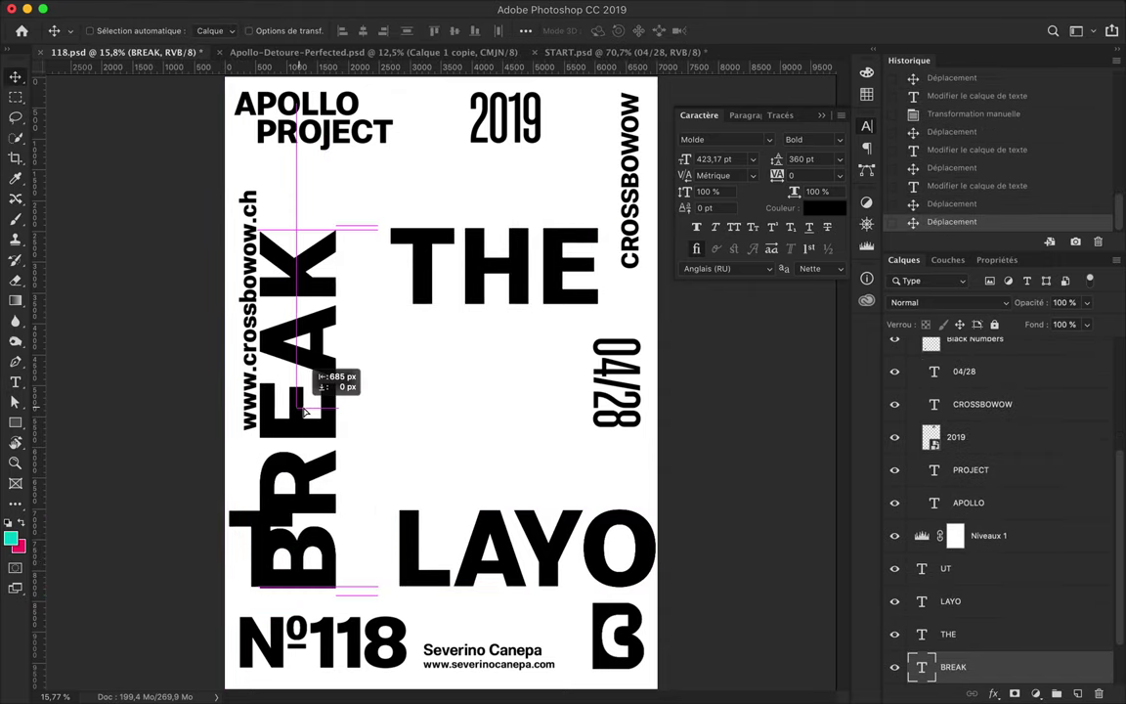
double_click(508, 548)
text(LAYOU)
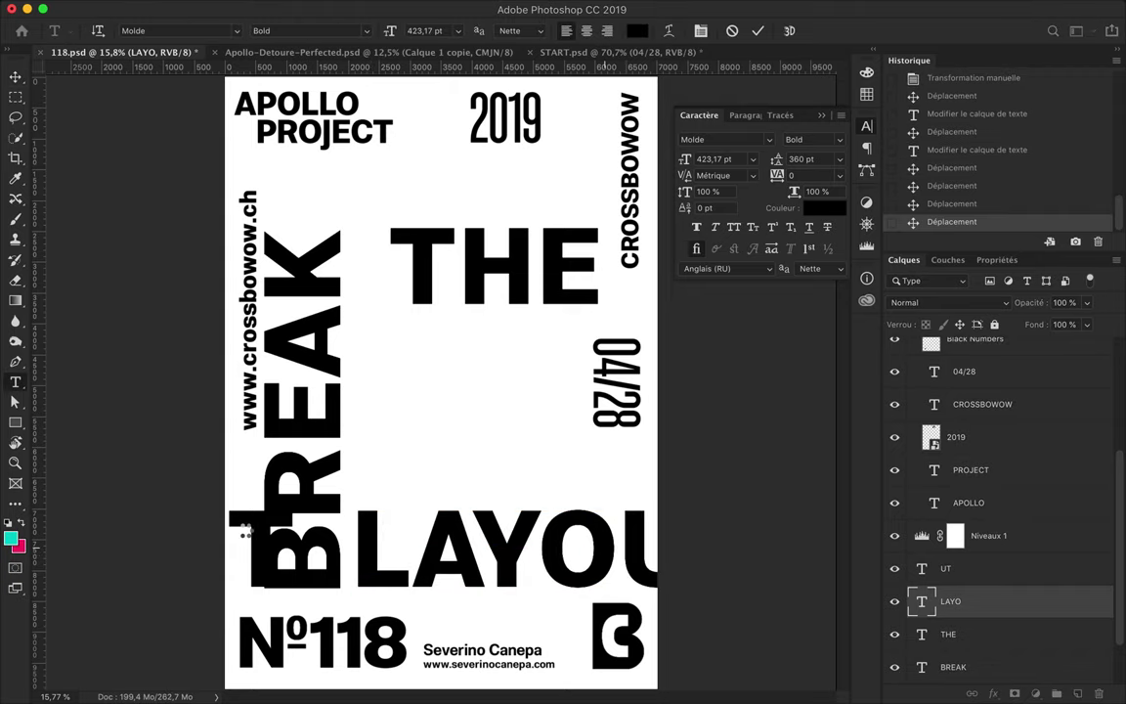
key(ctrl+Return)
key(v)
ctrl+click(296, 535)
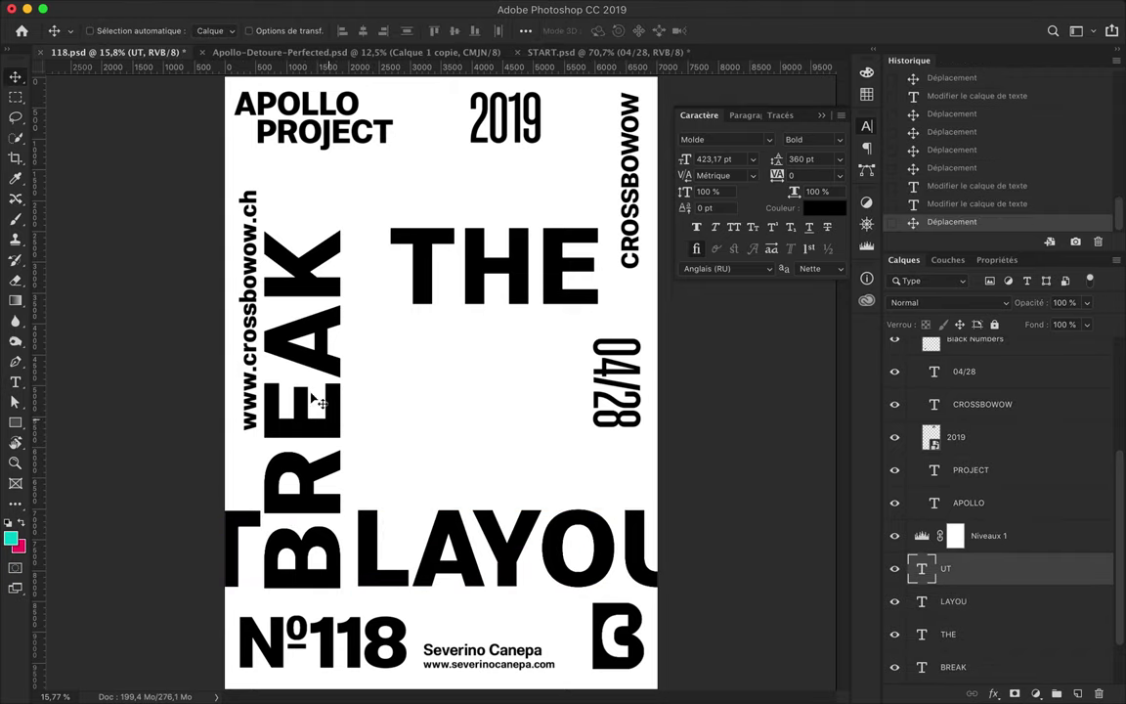
Move BREAK up, THE up beside BREAK, and LAYOU up onto the poster
ctrl+click(303, 411)
drag(303, 410, 303, 337)
ctrl+click(440, 264)
drag(401, 253, 374, 182)
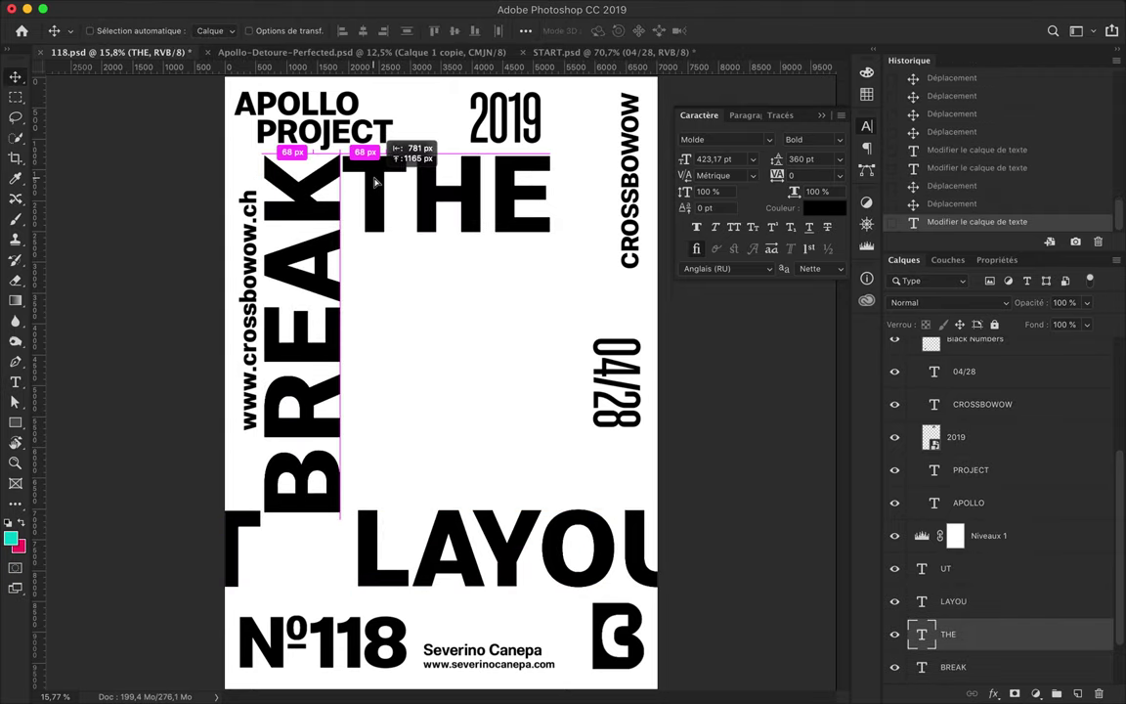
ctrl+click(430, 547)
drag(430, 547, 430, 352)
Rotate LAYOUT 90° to stand vertical and move it to the right side
key(ctrl+t)
drag(586, 294, 486, 287)
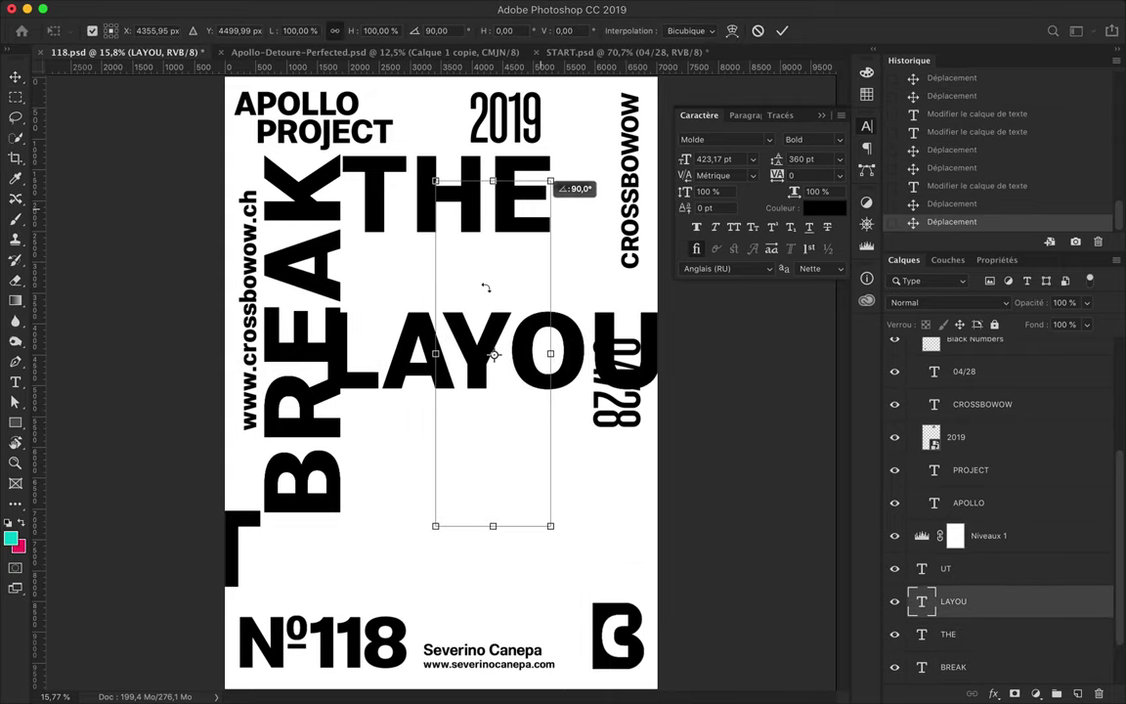
key(Return)
drag(493, 387, 554, 396)
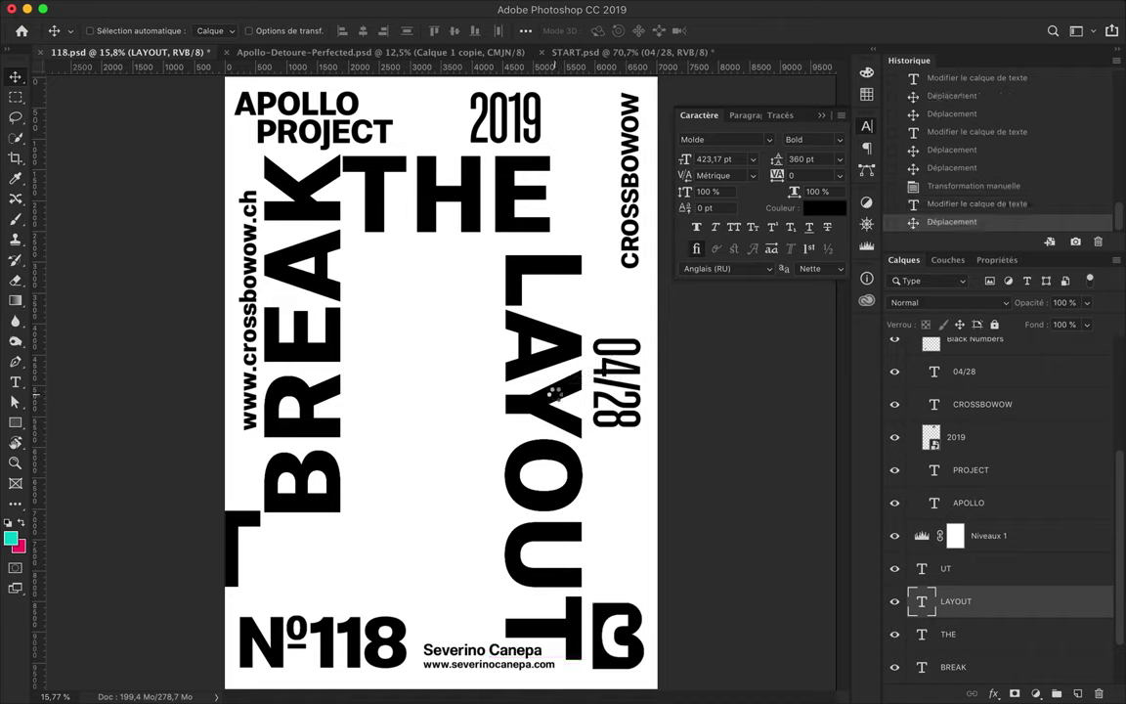
key(shift+Up)
key(shift+Up)
key(shift+Up)
key(shift+Up)
key(shift+Up)
key(shift+Up)
key(shift+Up)
key(shift+Up)
key(shift+Up)
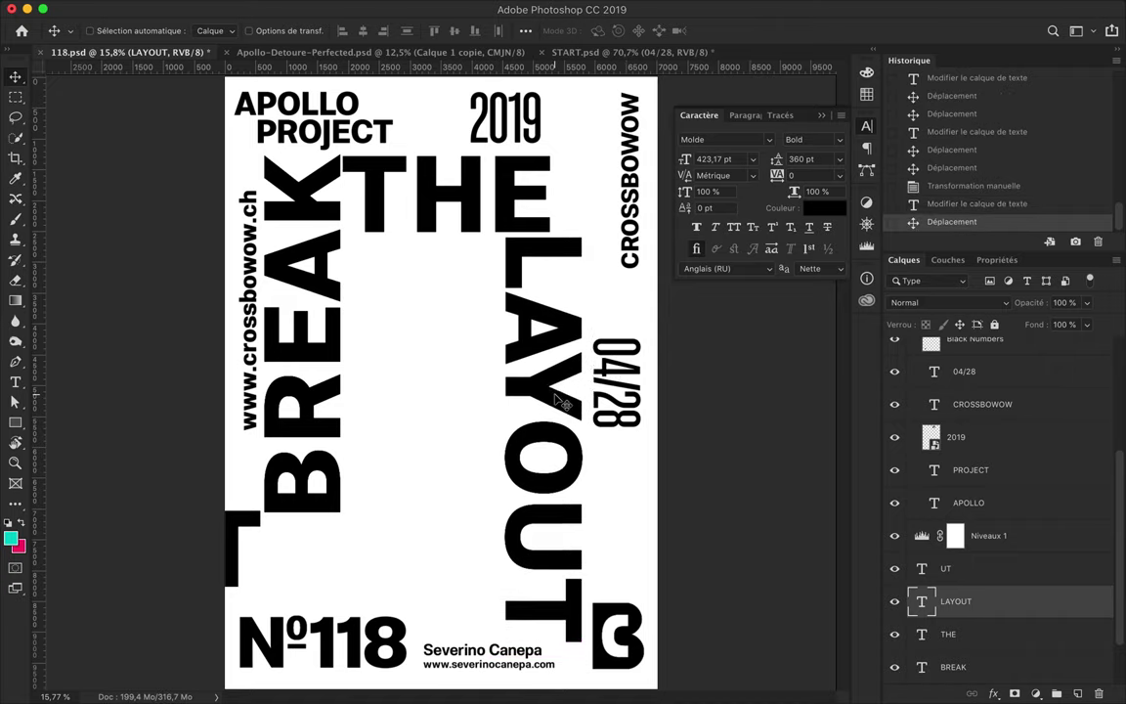
Delete the leftover UT layer and fine-tune BREAK and LAYOUT positions
ctrl+click(232, 520)
key(Delete)
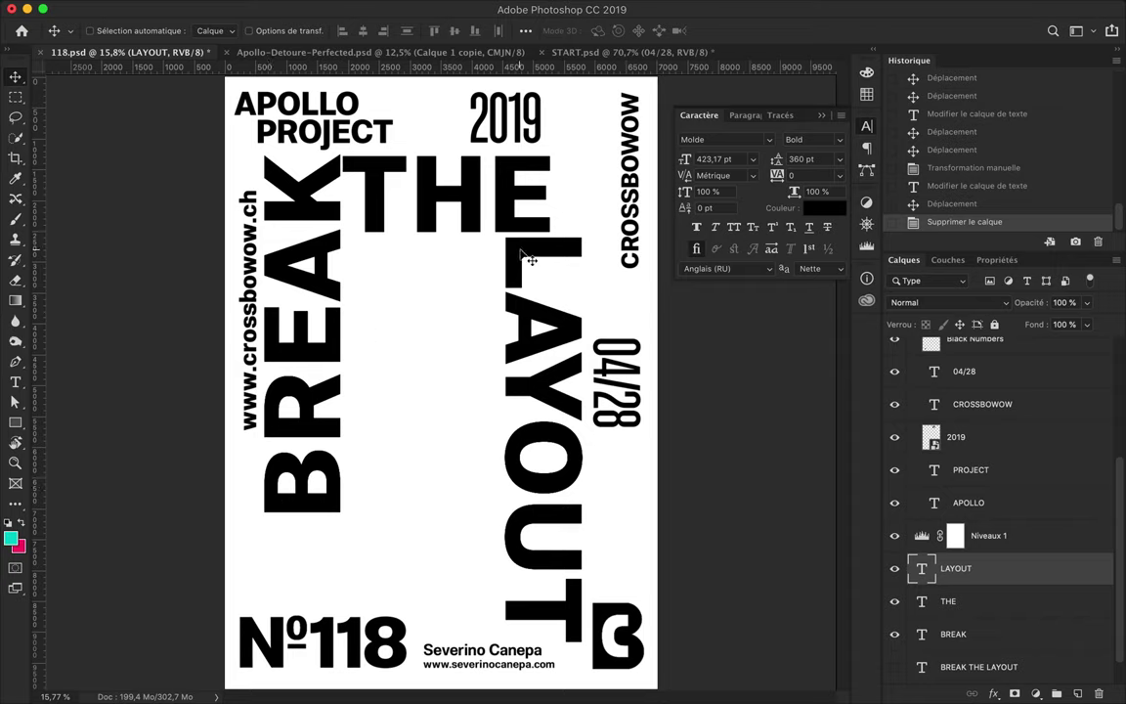
drag(294, 277, 294, 310)
ctrl+click(517, 276)
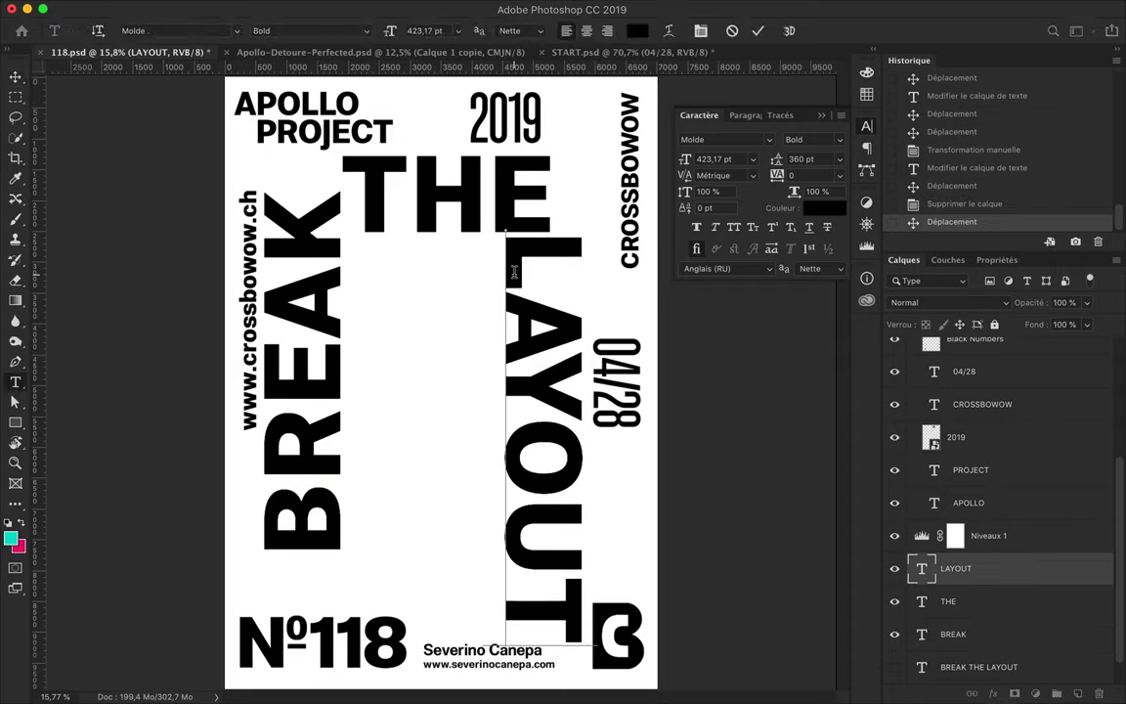
mouse_move(518, 276)
mouse_down()
mouse_move(517, 303)
mouse_move(521, 293)
mouse_up()
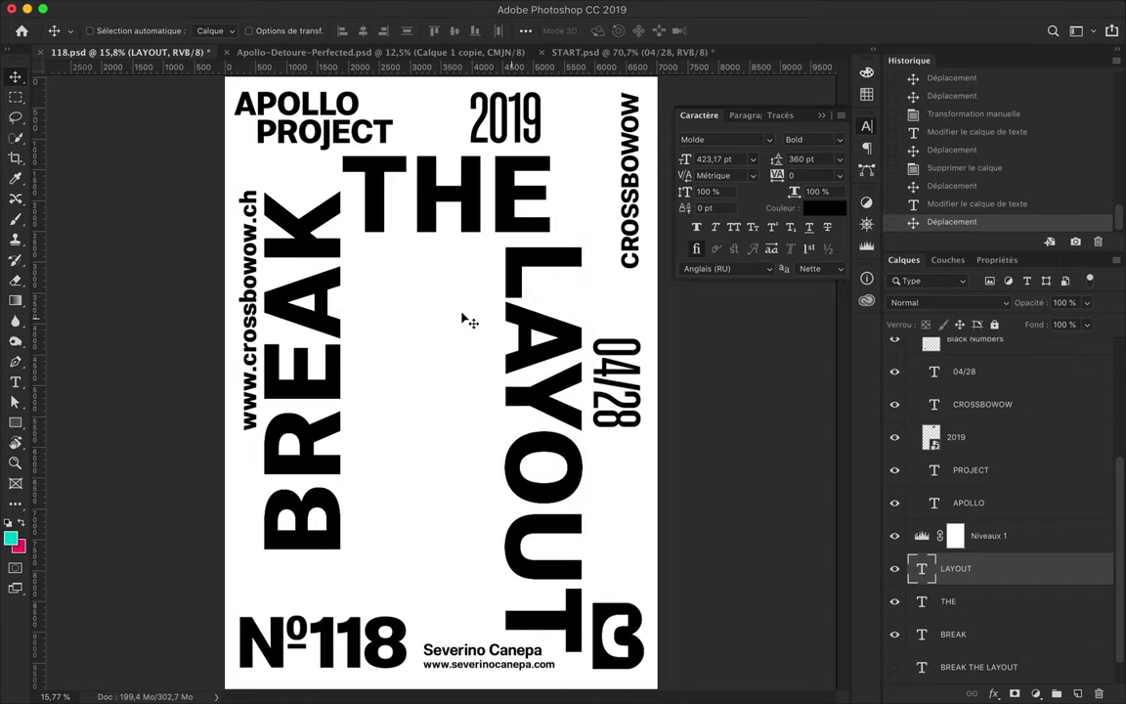
ctrl+click(374, 227)
drag(536, 309, 534, 309)
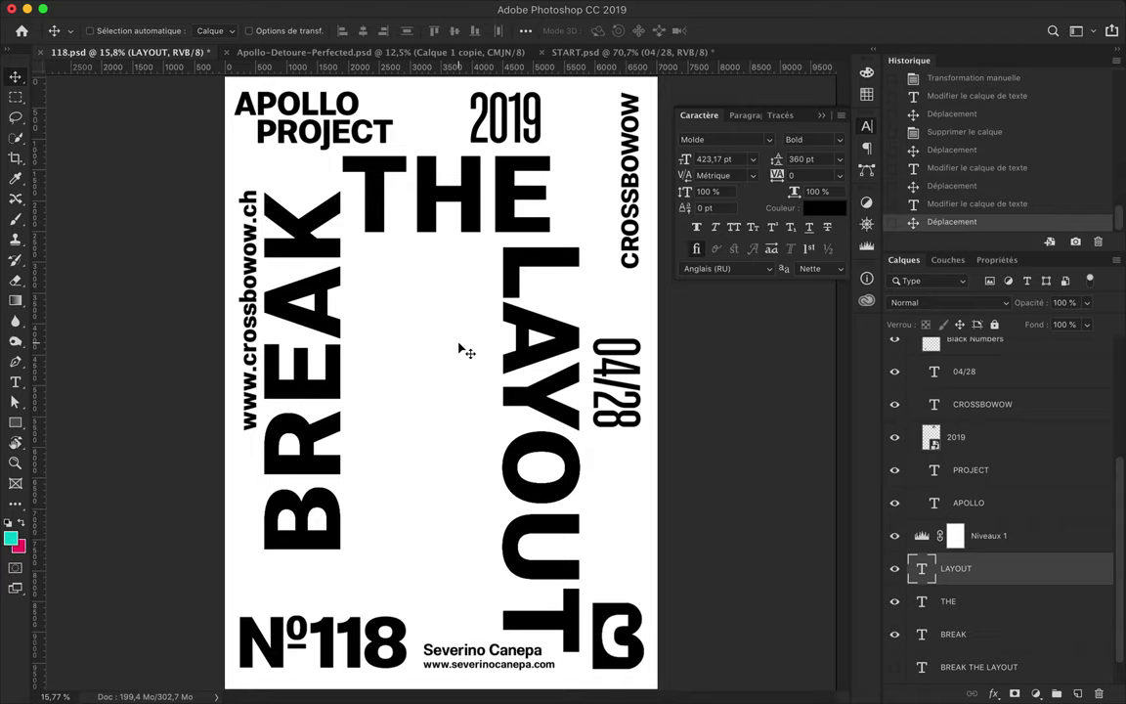
Switch BREAK, THE and LAYOUT to the Condensed font style
ctrl+click(293, 293)
ctrl+shift+click(435, 225)
ctrl+shift+click(528, 283)
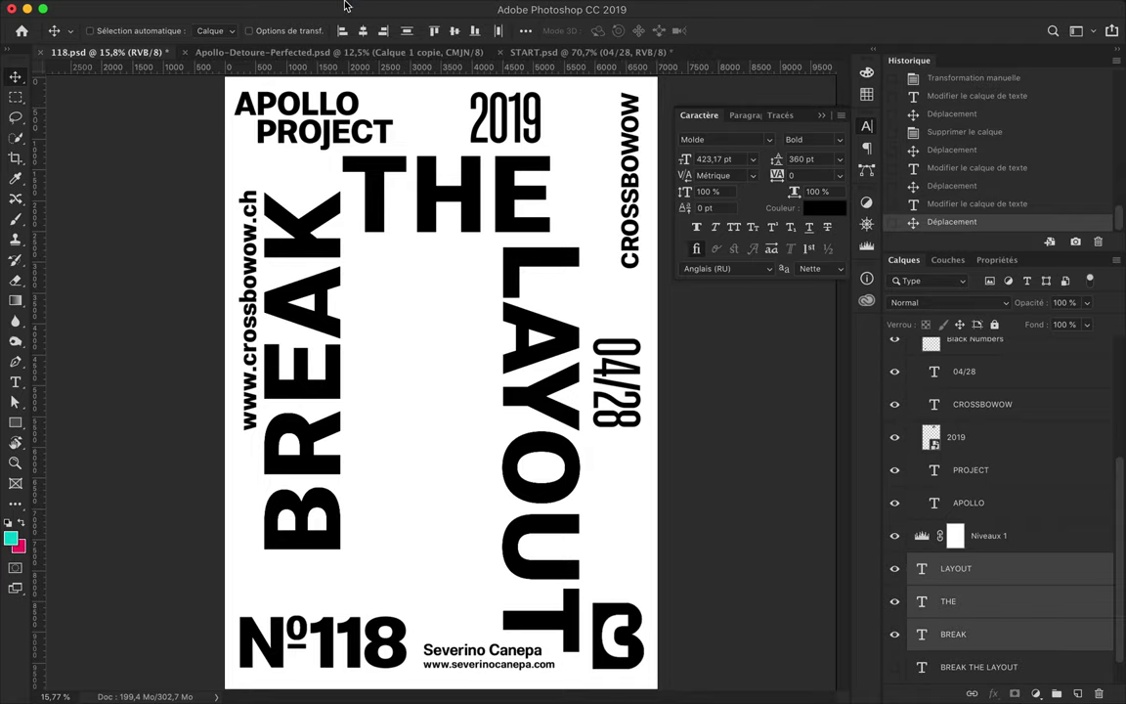
click(772, 145)
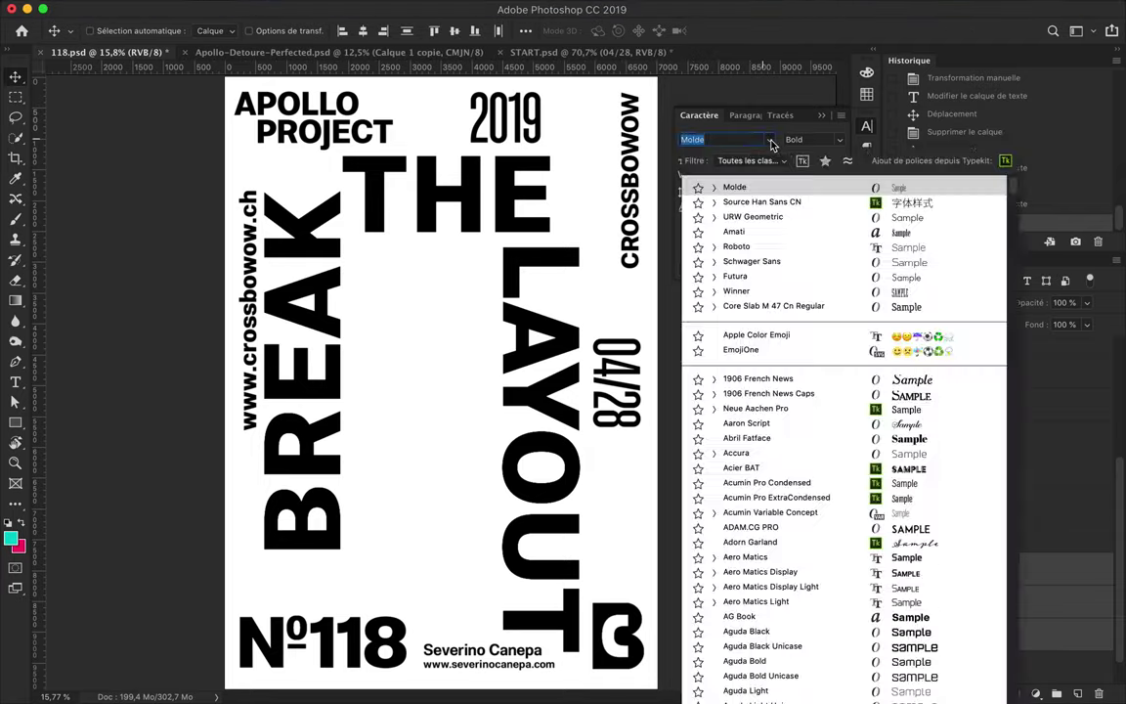
click(839, 139)
scroll(831, 293, down, 5)
click(824, 213)
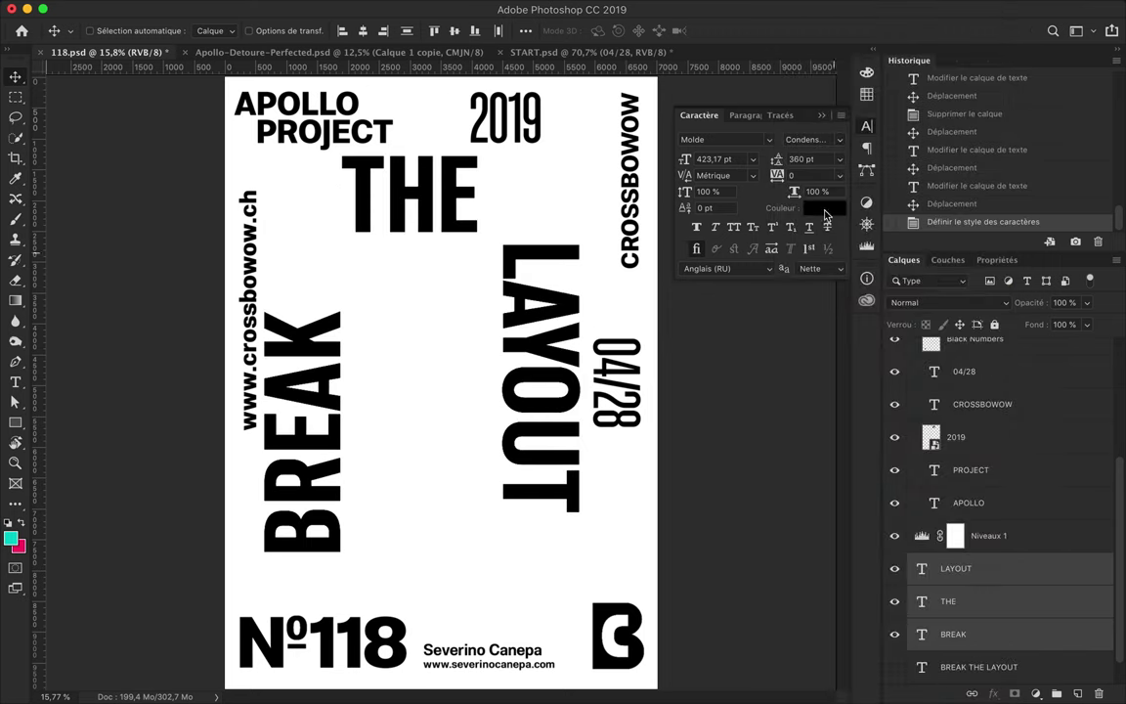
Set the font size of BREAK, LAYOUT and THE to 460 pt
click(322, 356)
text(460)
key(Return)
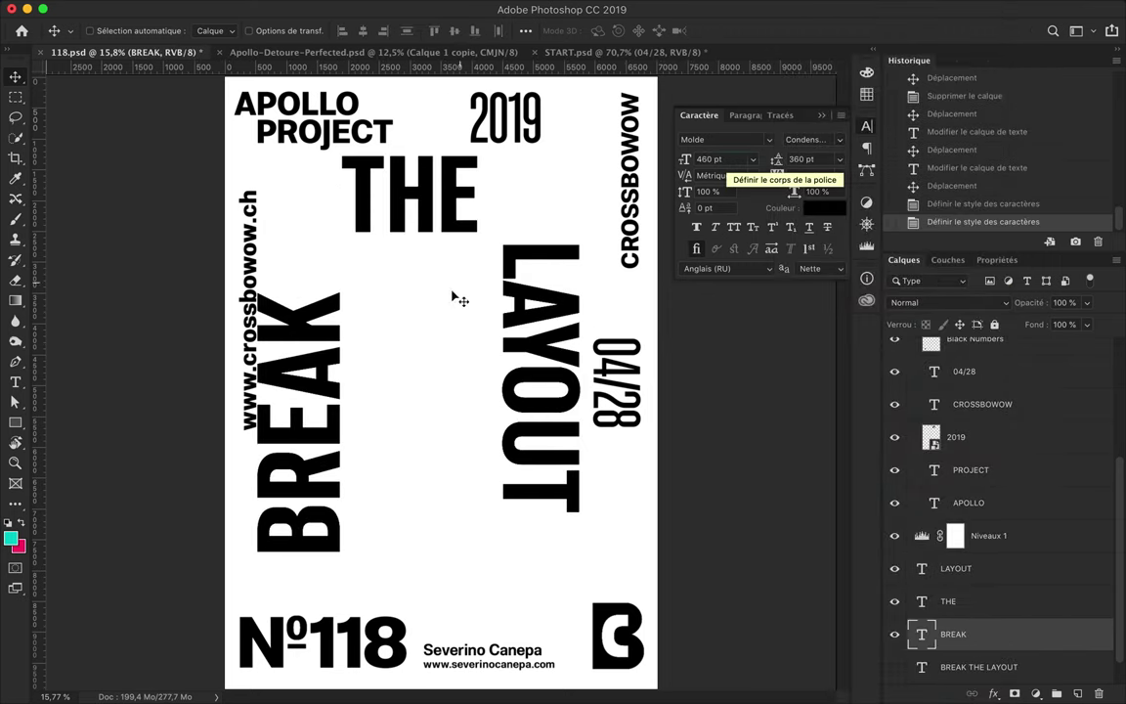
ctrl+click(528, 293)
ctrl+shift+click(459, 235)
text(460)
key(Return)
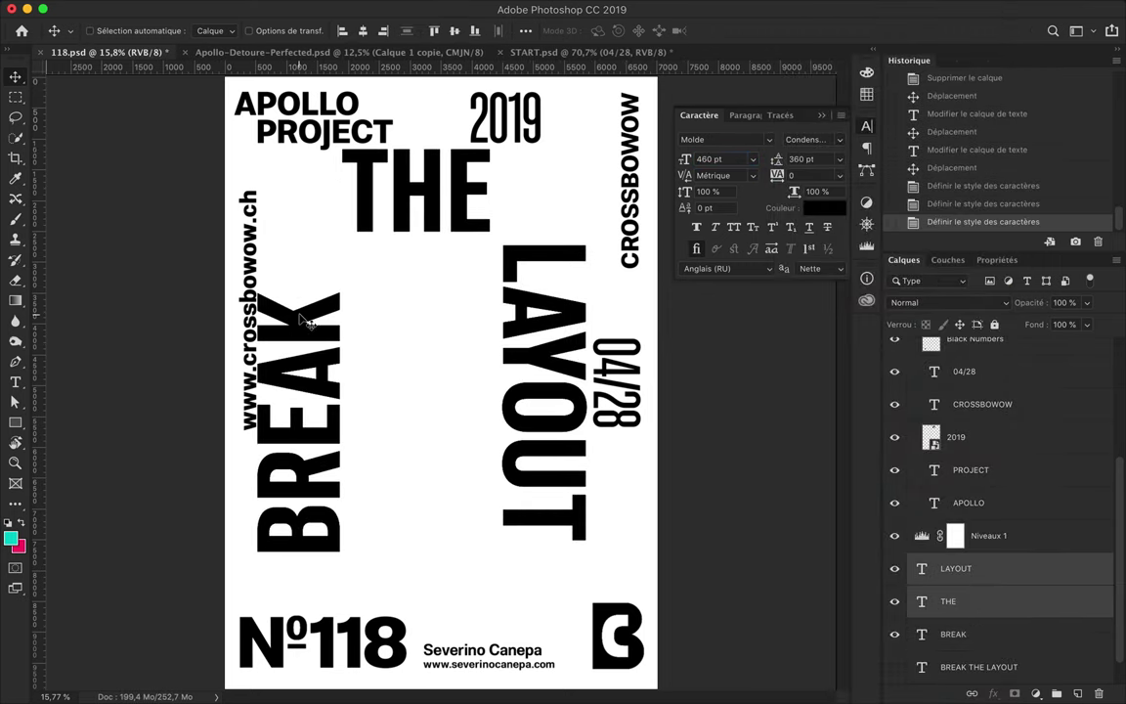
Rotate THE -90° to stand beside BREAK and move LAYOUT alongside it
drag(306, 323, 325, 213)
click(439, 191)
key(ctrl+t)
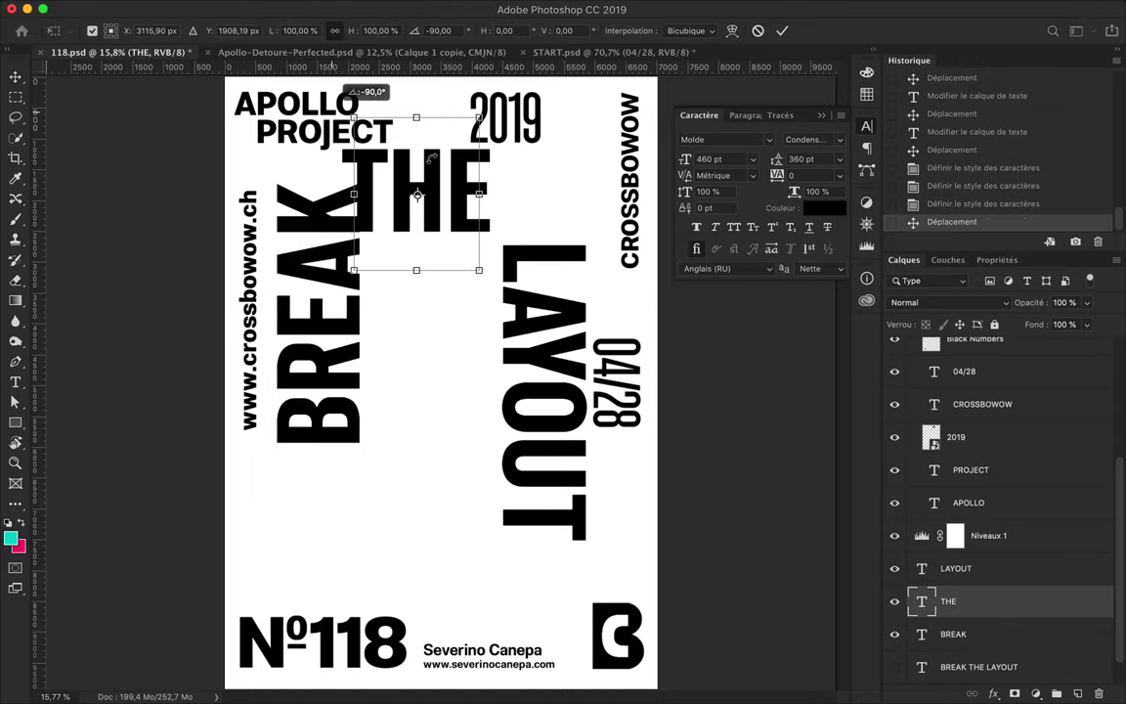
drag(417, 194, 420, 335)
key(Return)
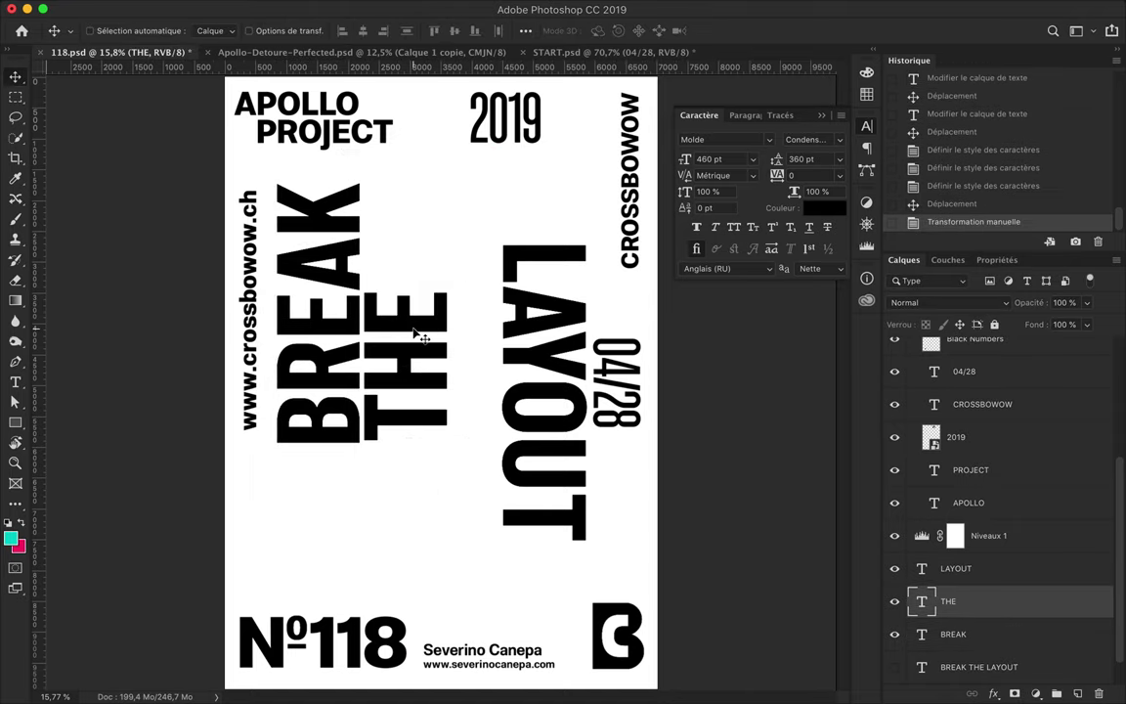
double_click(542, 323)
drag(556, 352, 502, 400)
key(Left)
Select all three headline words and scale them up together
ctrl+click(443, 333)
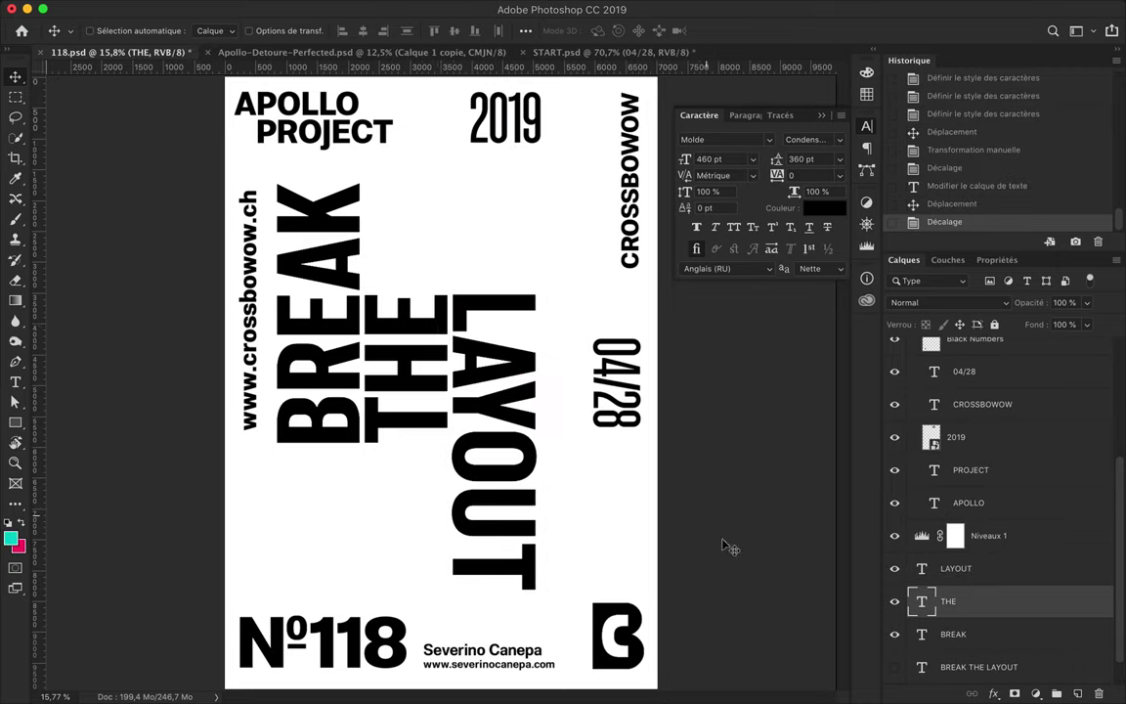
key(alt+shift+bracketright)
key(alt+shift+bracketleft)
key(ctrl+t)
drag(535, 590, 608, 633)
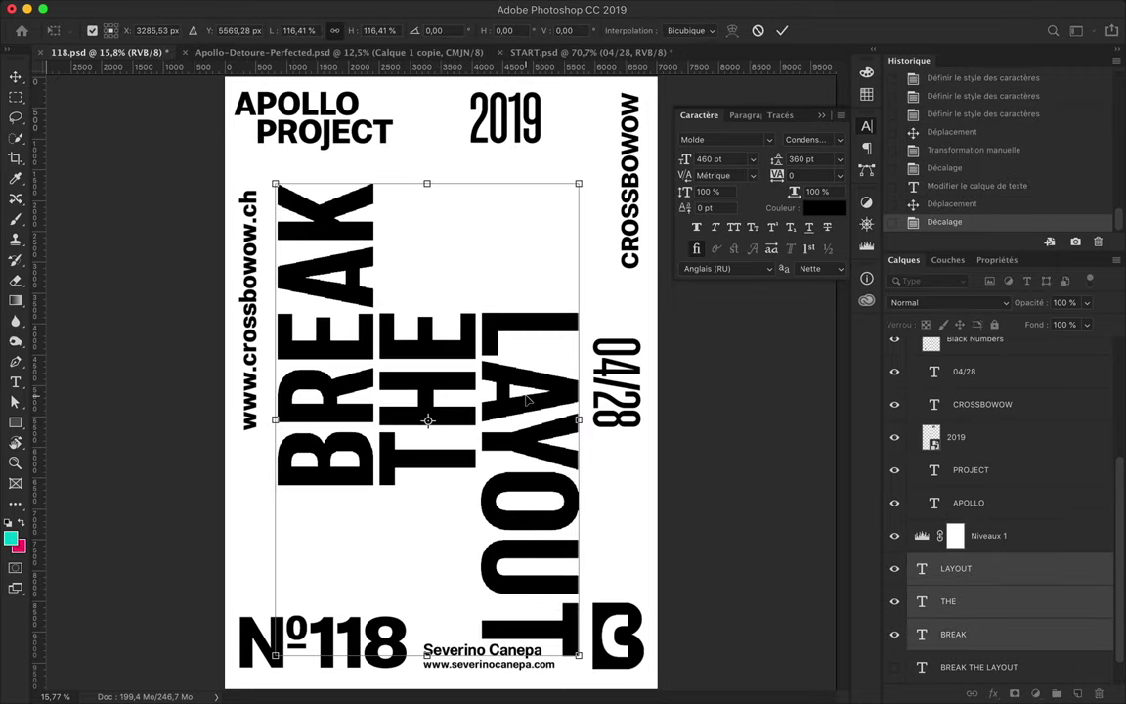
drag(426, 183, 427, 164)
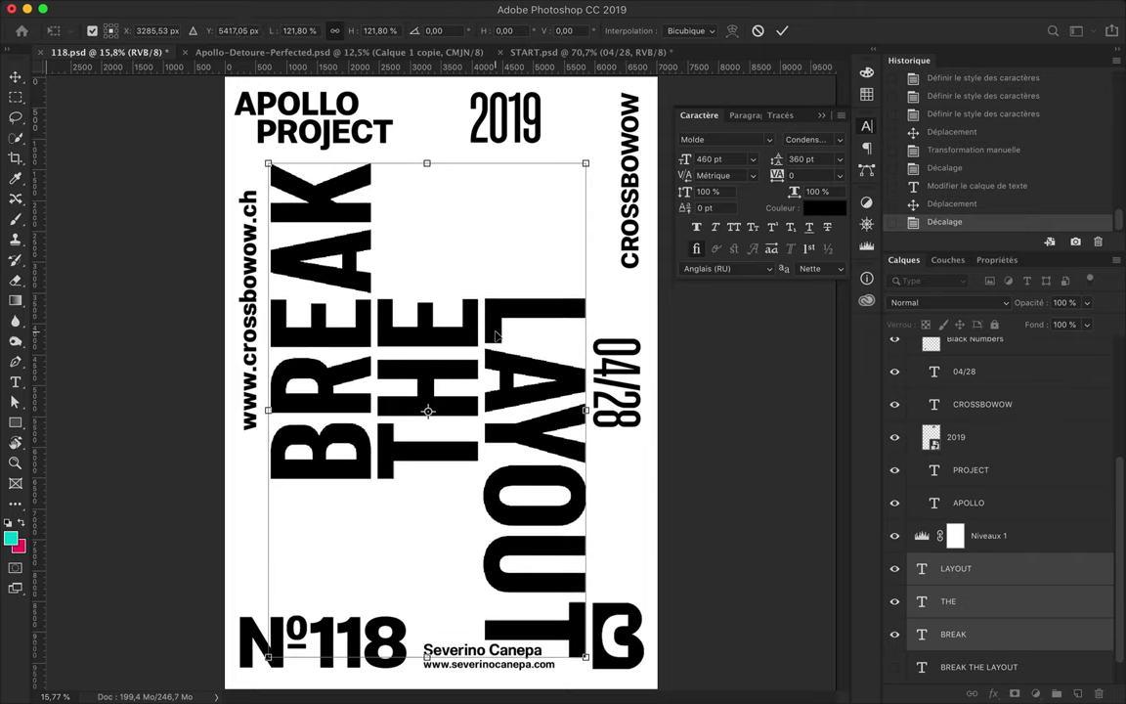
key(Return)
scroll(355, 384, up, 5)
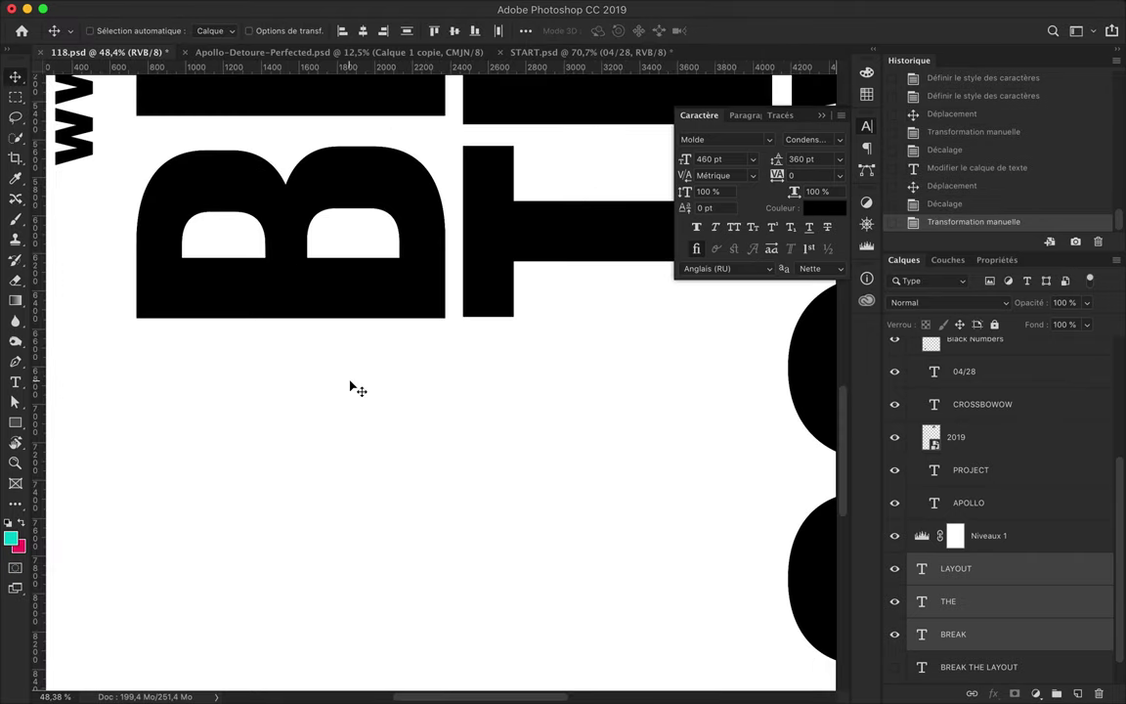
Move the BREAK word up and the THE word down with auto-select
key(ctrl+semicolon)
scroll(410, 378, down, 3)
scroll(427, 359, up, 2)
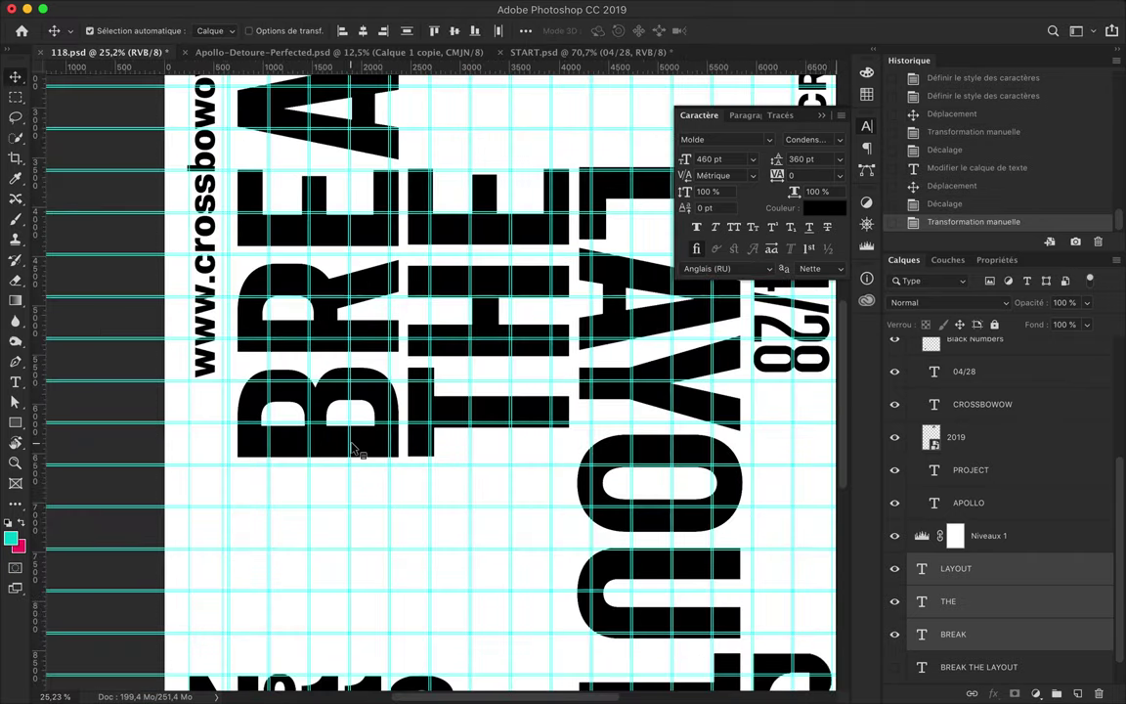
drag(379, 495, 379, 409)
scroll(377, 402, up, 3)
scroll(495, 370, up, 2)
drag(502, 288, 502, 396)
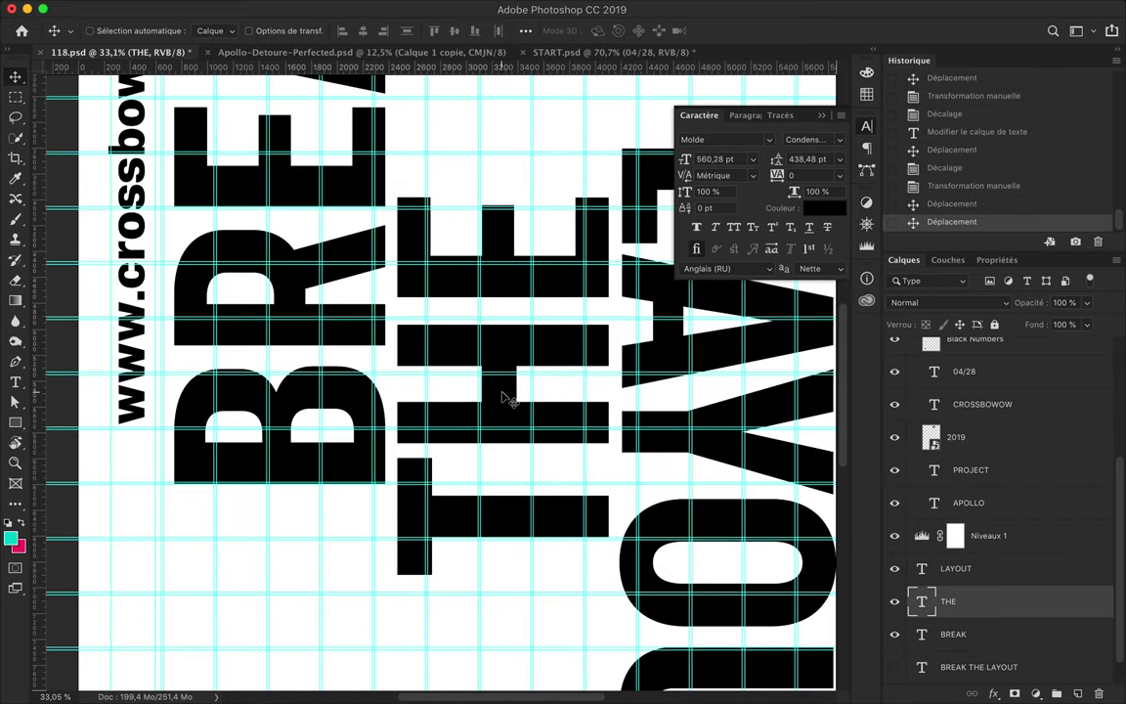
Raise LAYOUT, then nudge BREAK into place and shift THE slightly left
scroll(502, 396, right, 5)
scroll(479, 359, down, 1)
scroll(479, 359, down, 3)
scroll(479, 359, up, 5)
drag(414, 293, 420, 247)
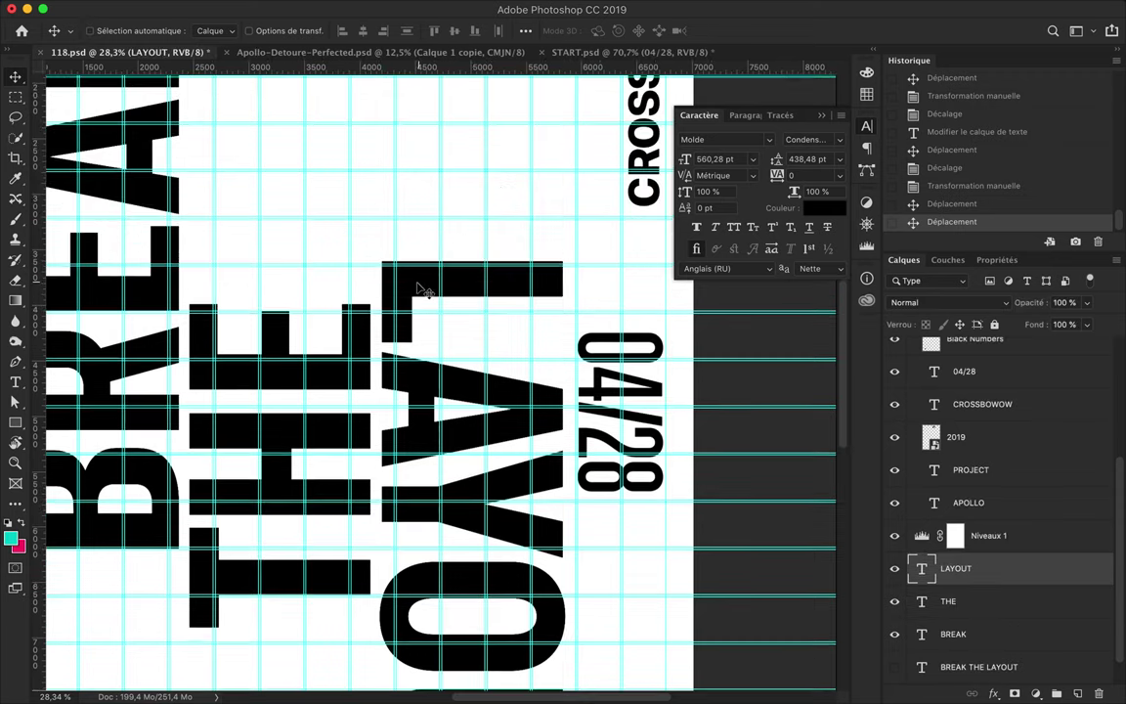
scroll(421, 248, up, 2)
scroll(421, 248, left, 2)
drag(219, 303, 213, 303)
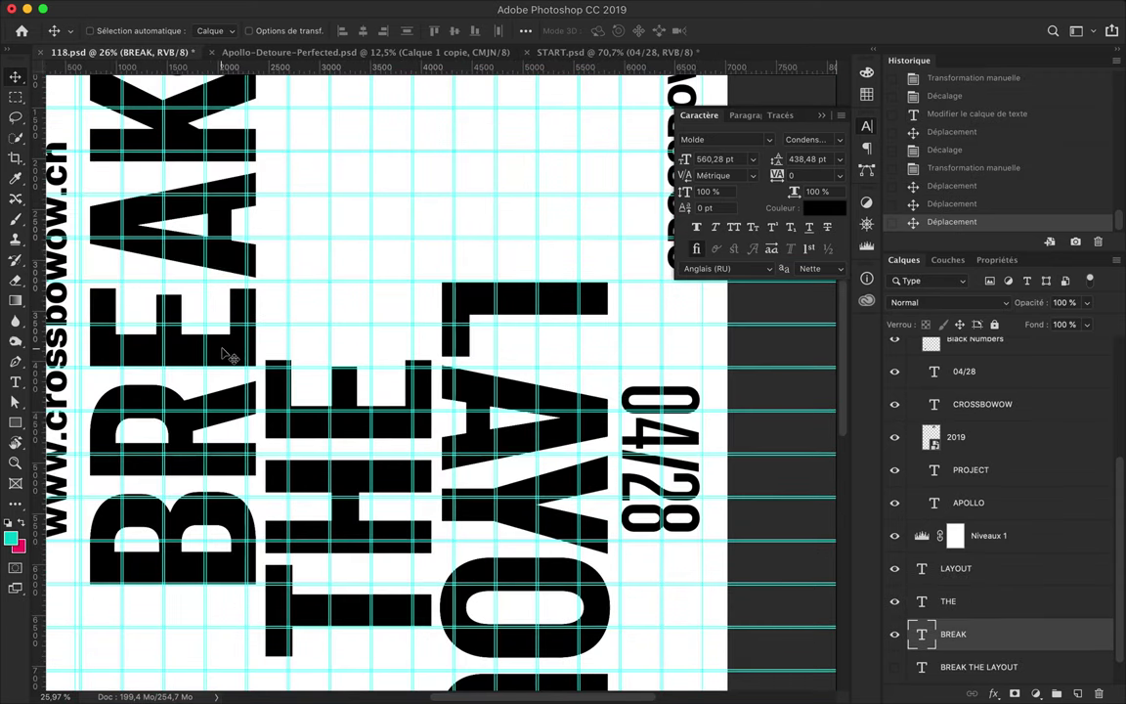
drag(396, 430, 389, 432)
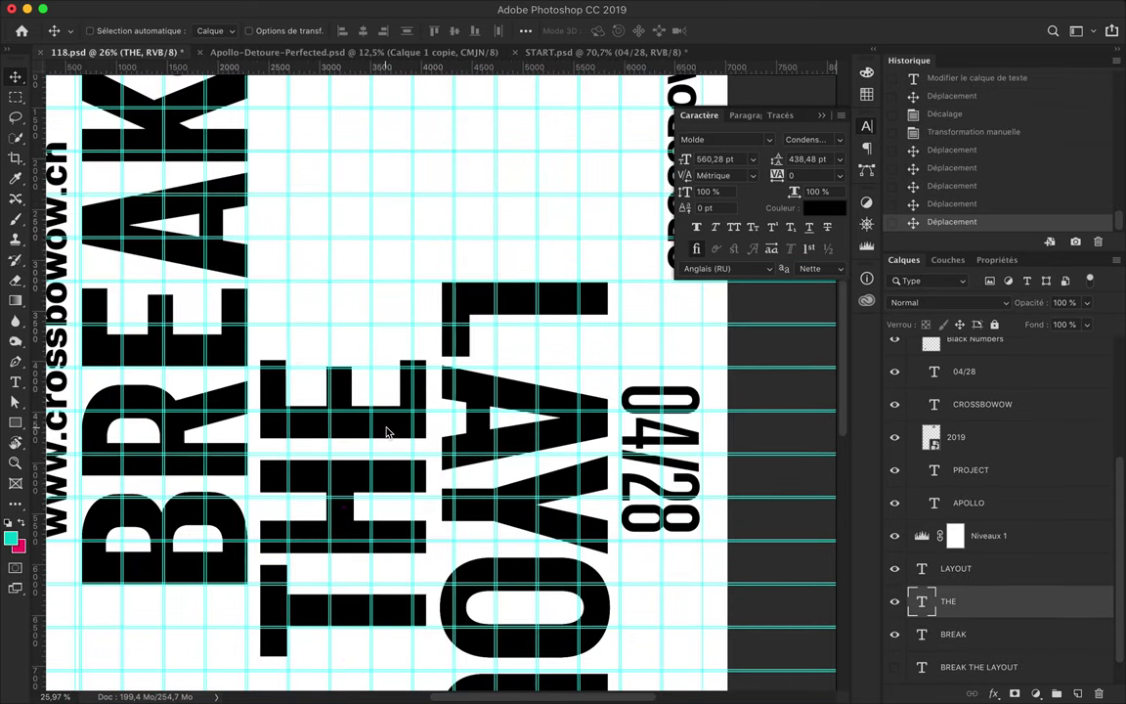
scroll(472, 242, down, 3)
Save the poster and hide the grid
key(ctrl+s)
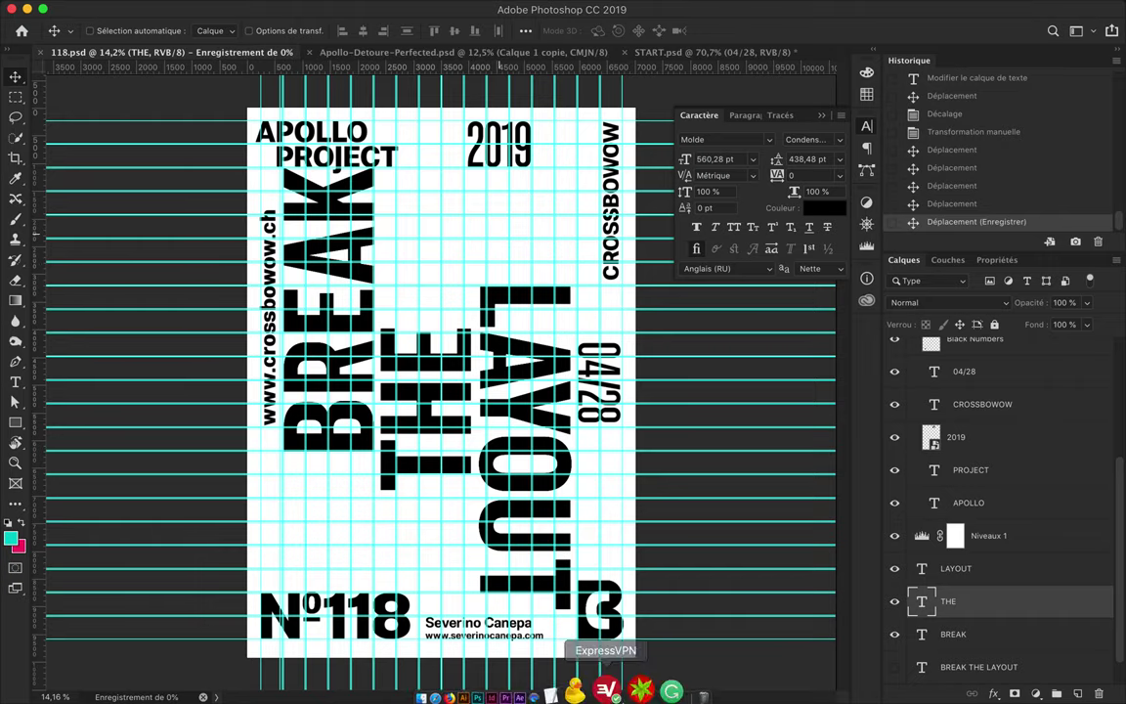
key(ctrl+h)
click(314, 52)
Try placing the whole Apollo statue on the poster, then delete that layer
drag(420, 391, 418, 390)
scroll(1062, 490, down, 3)
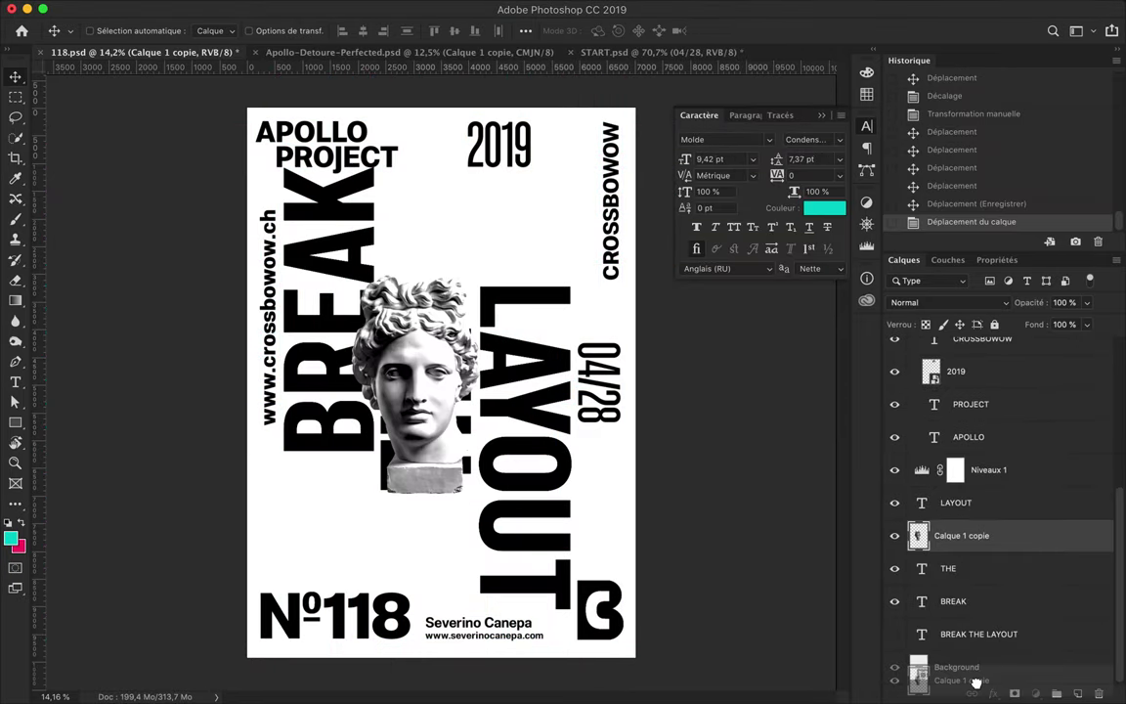
drag(975, 681, 968, 667)
click(314, 52)
click(141, 52)
drag(421, 391, 453, 171)
key(Delete)
Copy a marquee strip of the statue's head into 118.psd, placed below APOLLO
click(348, 50)
key(m)
key(ctrl+c)
click(142, 52)
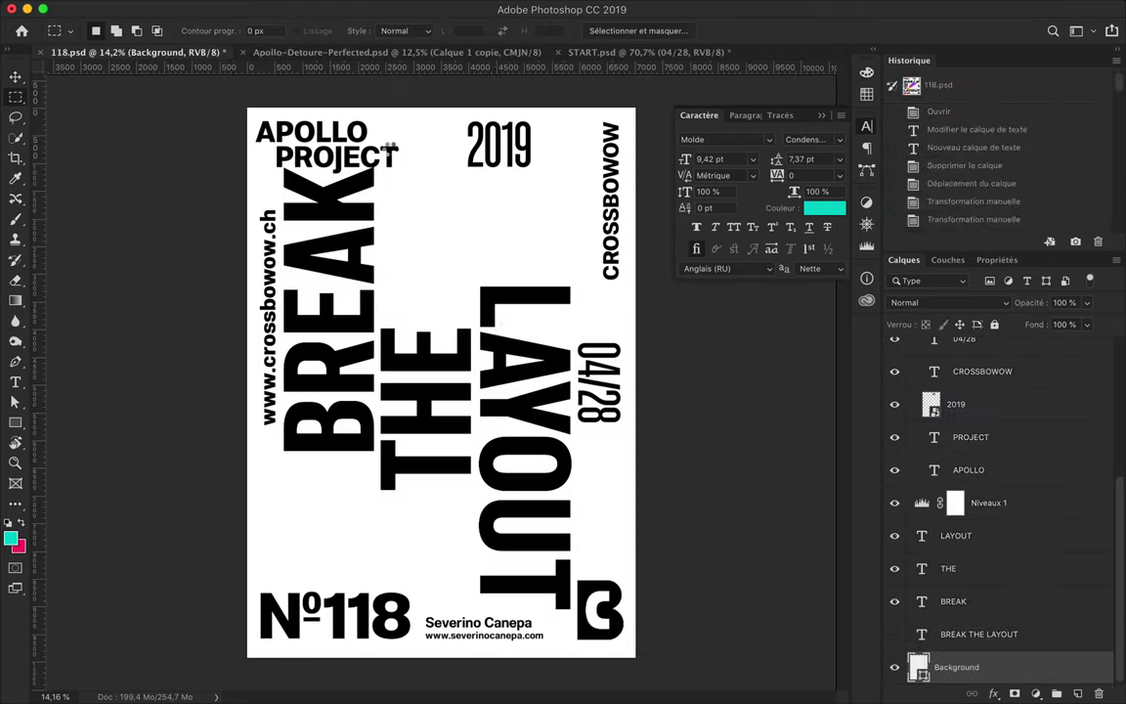
key(ctrl+v)
drag(397, 344, 452, 266)
drag(963, 665, 957, 474)
Delete the Niveaux 1 levels adjustment and move the strip up and right
click(989, 536)
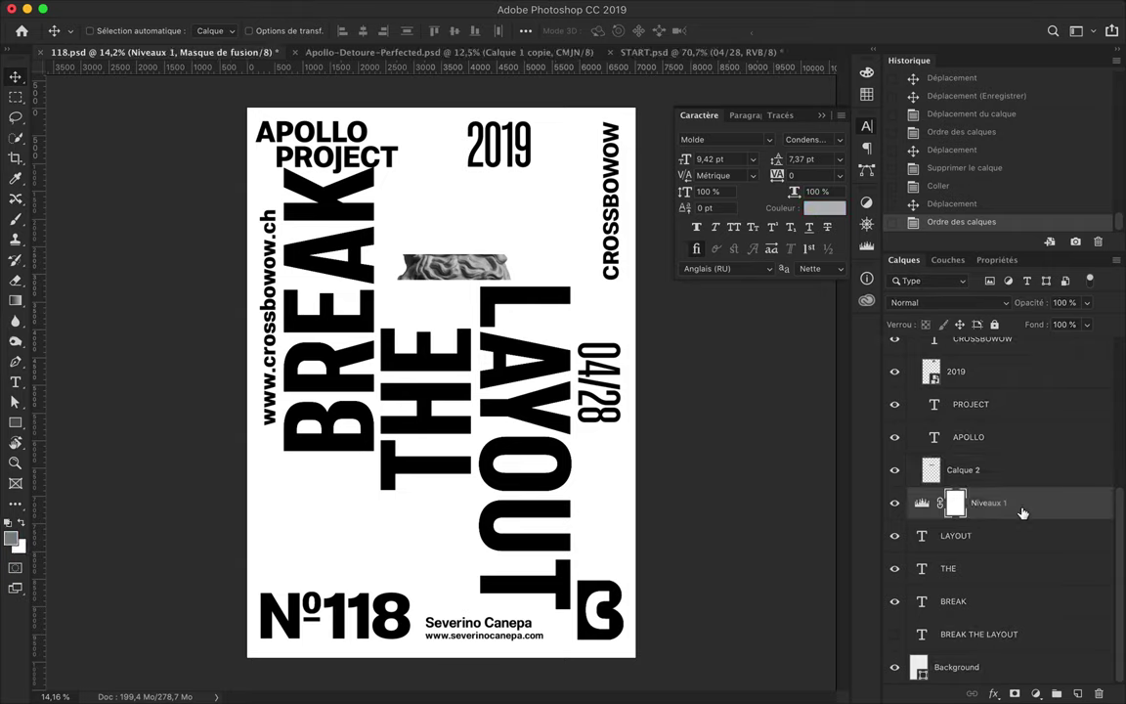
key(Delete)
drag(440, 259, 466, 242)
scroll(450, 225, up, 3)
scroll(430, 205, up, 3)
Set up a 182 px Eraser to trim the strip
key(e)
right_click(115, 225)
drag(164, 84, 168, 84)
key(Return)
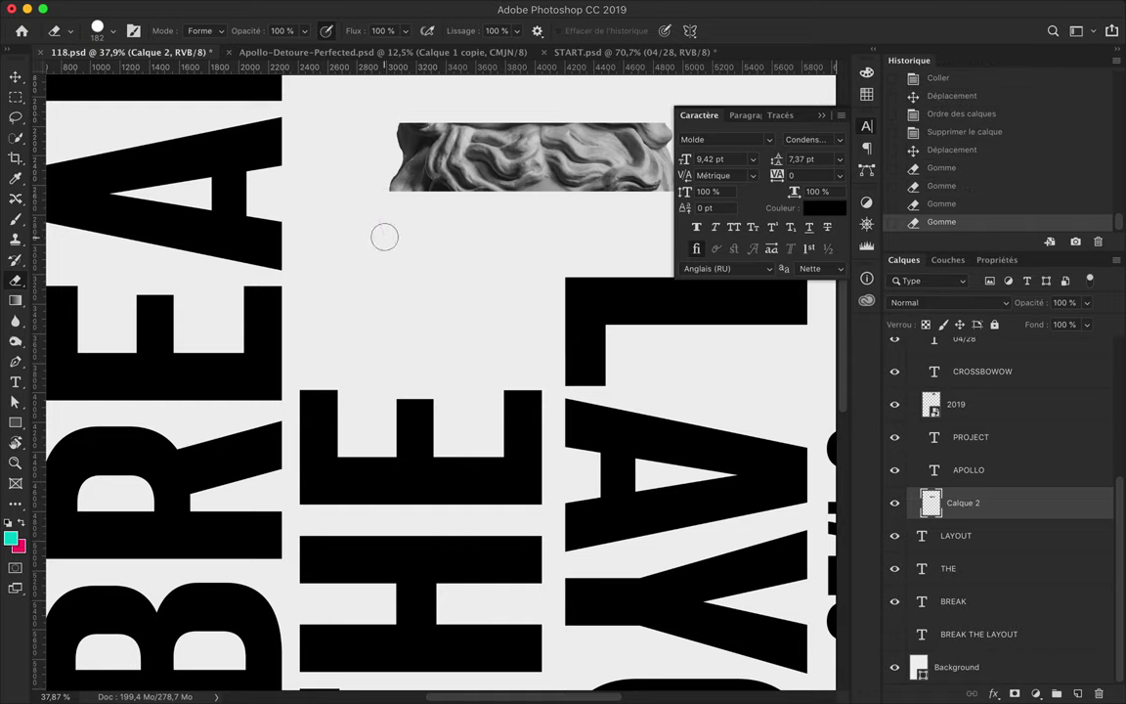
scroll(384, 236, right, 5)
scroll(391, 142, down, 3)
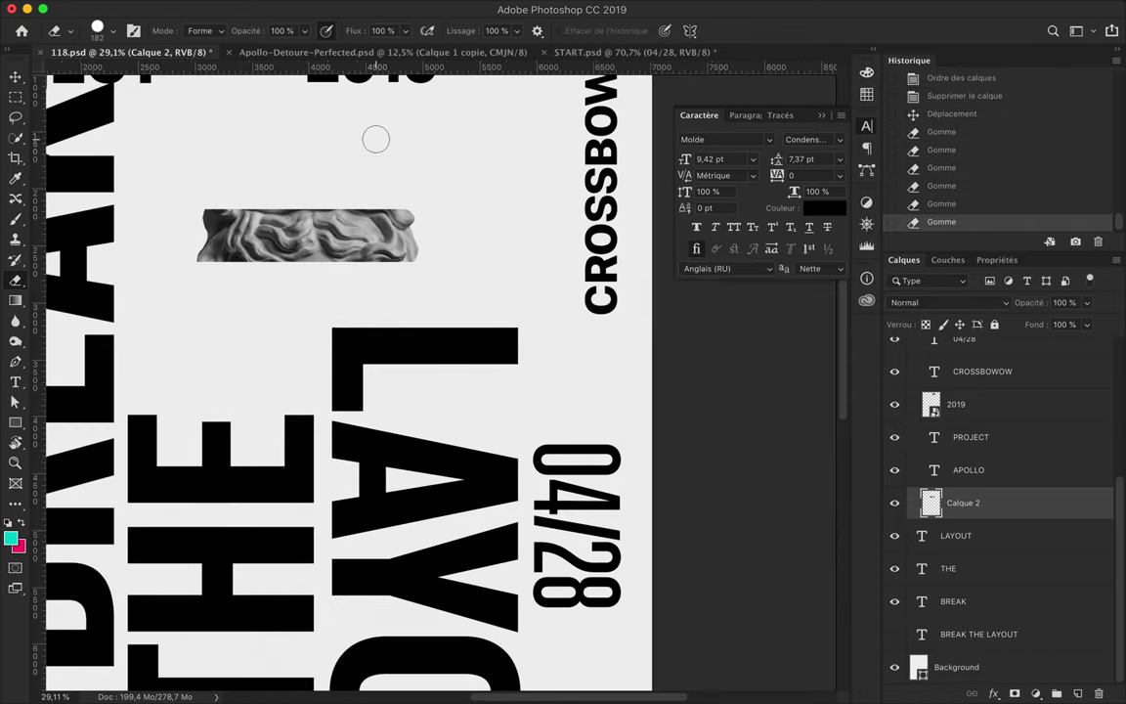
Open Filtre > Fluidité (Liquify) on the strip layer
key(v)
click(442, 8)
click(463, 135)
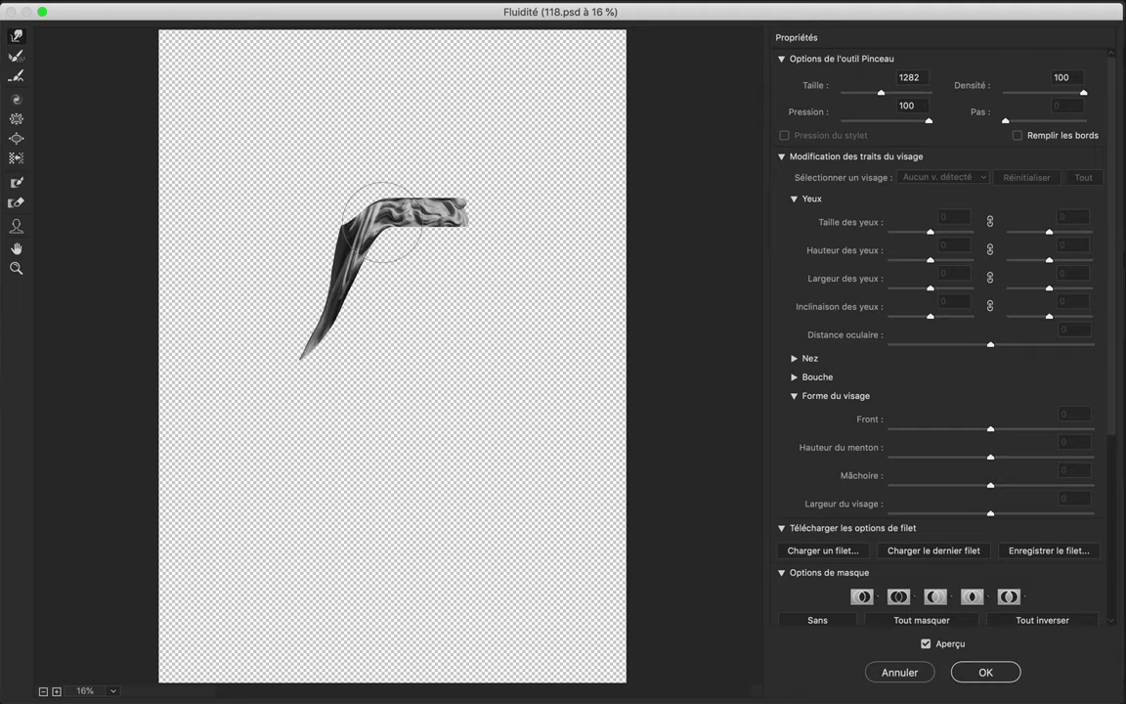
Forward-warp the strip, pulling its tip up-right and its tail far down-left
drag(404, 171, 475, 82)
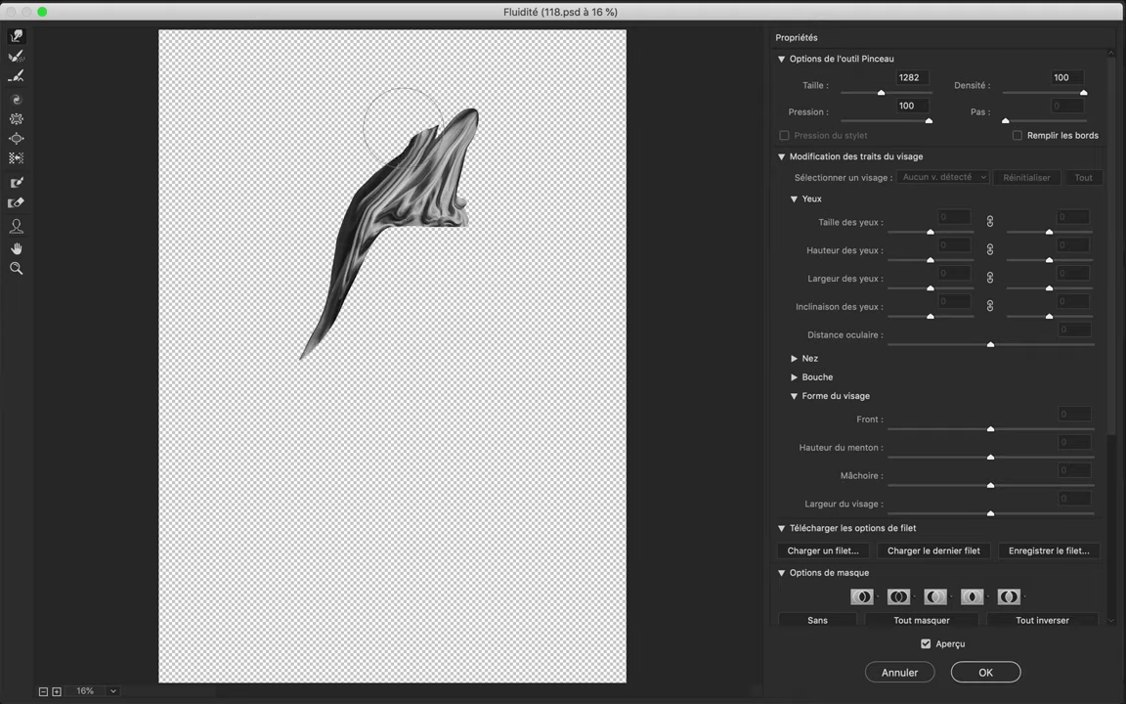
mouse_move(388, 142)
mouse_down()
mouse_move(285, 457)
mouse_move(352, 360)
mouse_move(260, 471)
mouse_up()
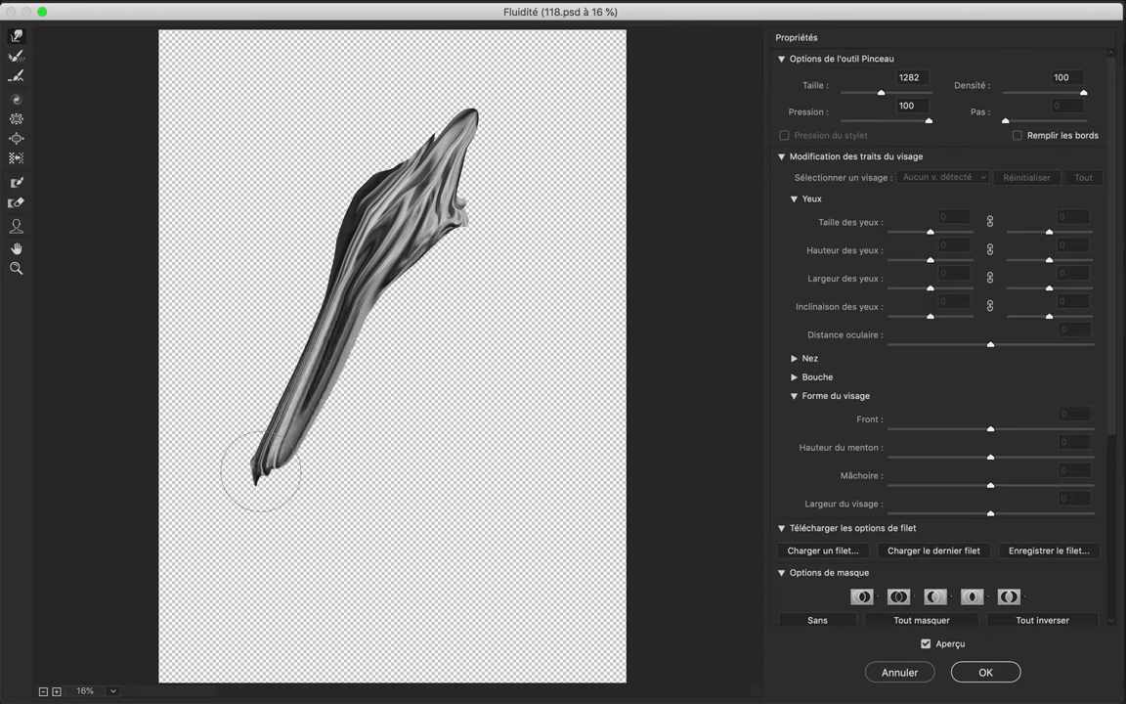
mouse_move(403, 226)
mouse_down()
mouse_move(277, 377)
mouse_move(205, 592)
mouse_up()
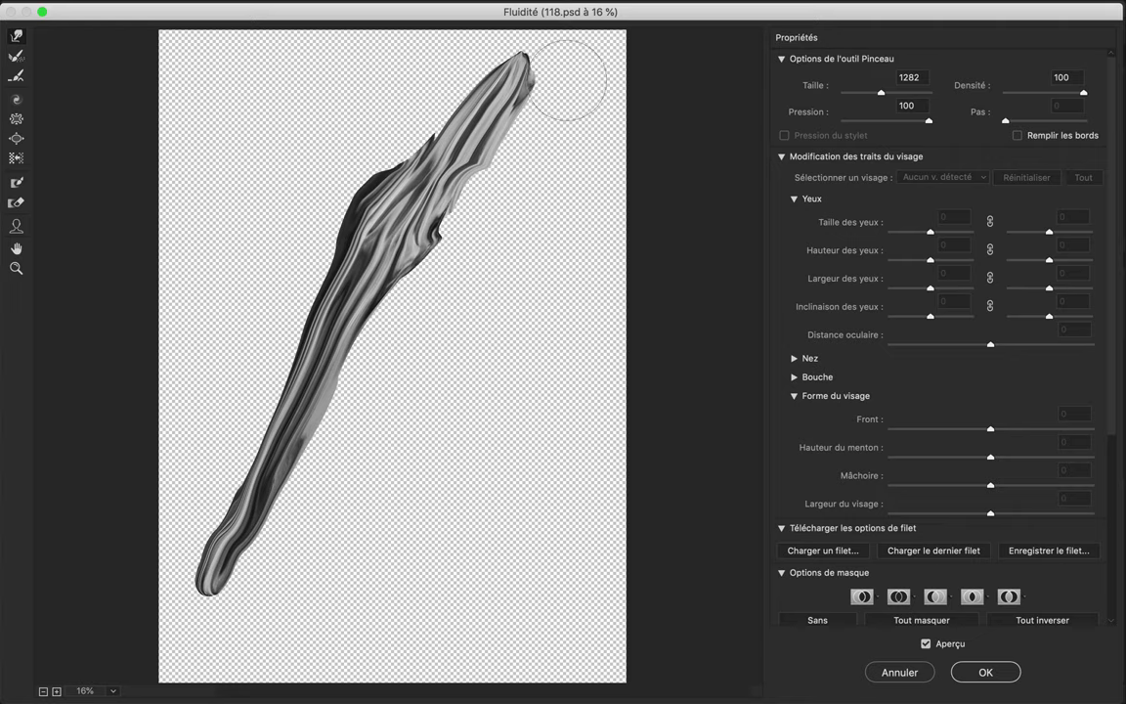
Try and undo a twirl, apply Liquify, then reposition the streak diagonally
click(16, 98)
drag(374, 213, 369, 210)
key(alt)
key(super+z)
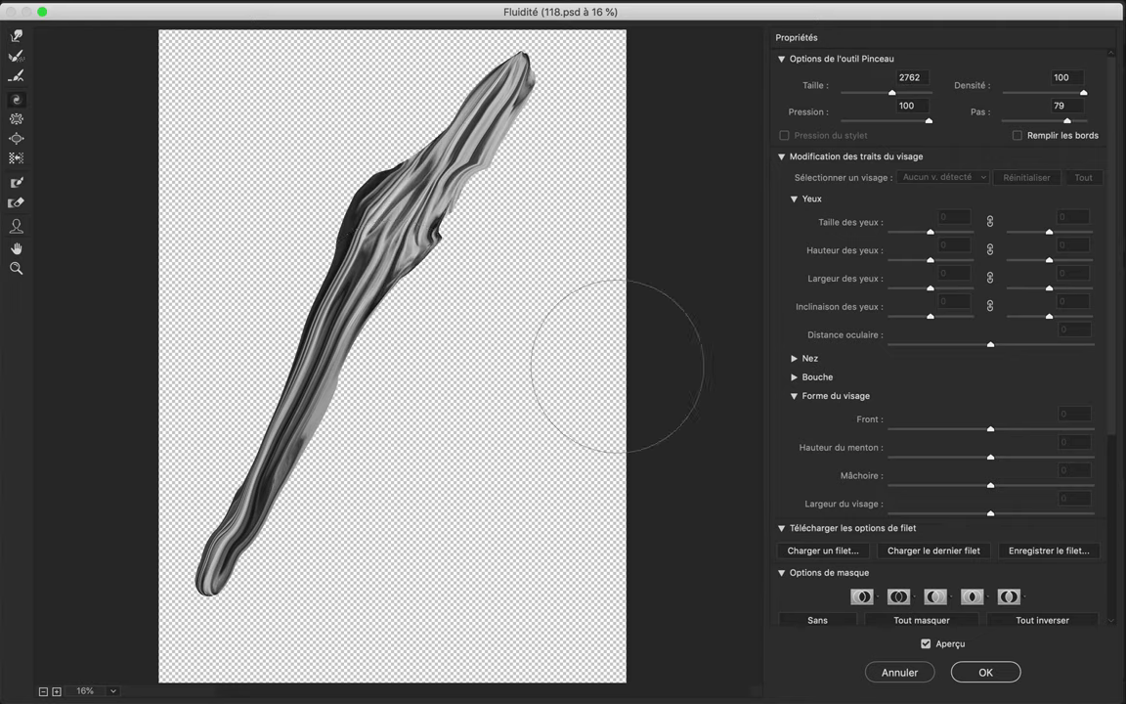
key(w)
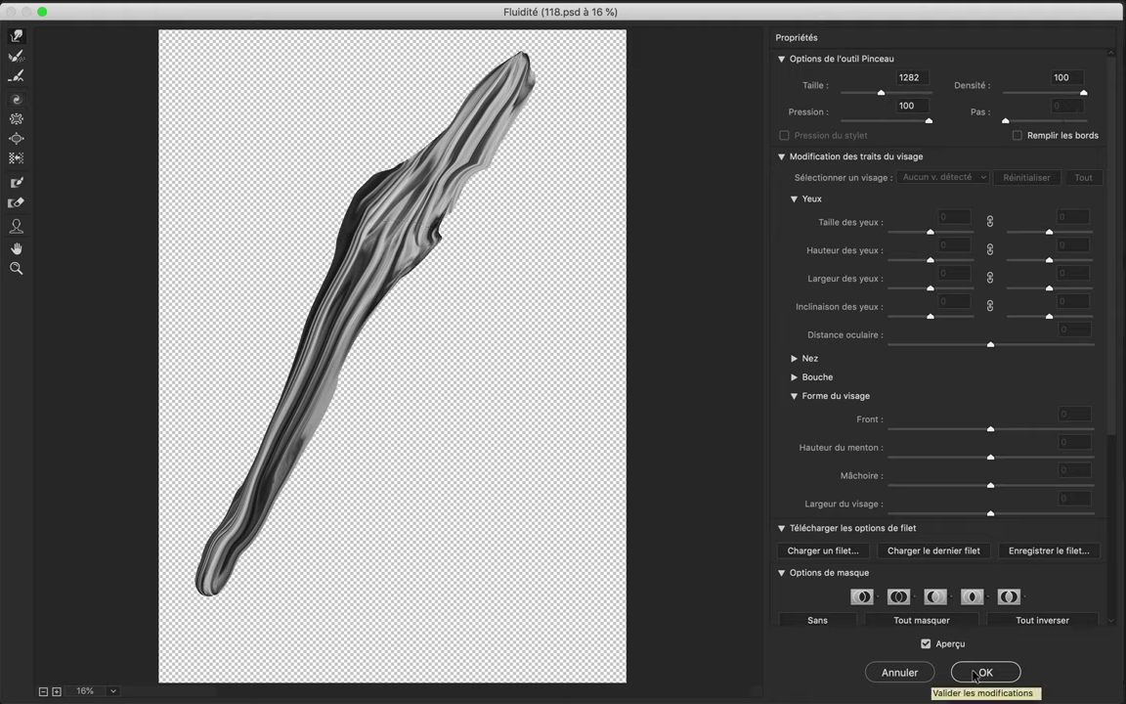
click(978, 673)
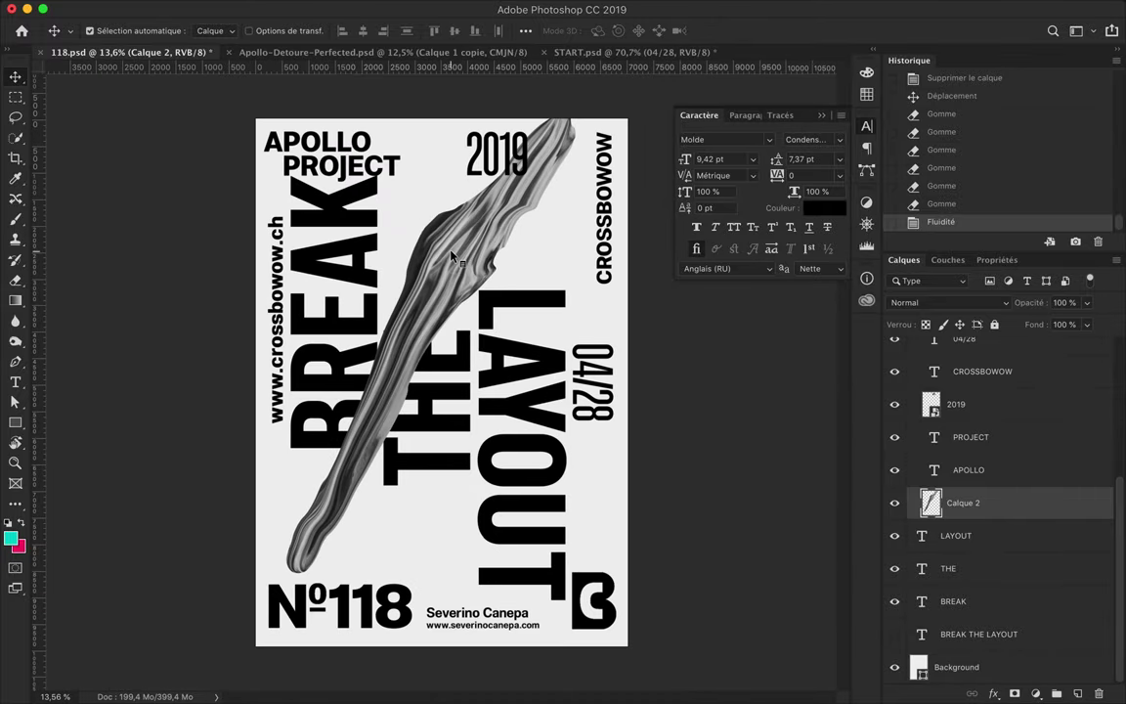
drag(439, 293, 428, 286)
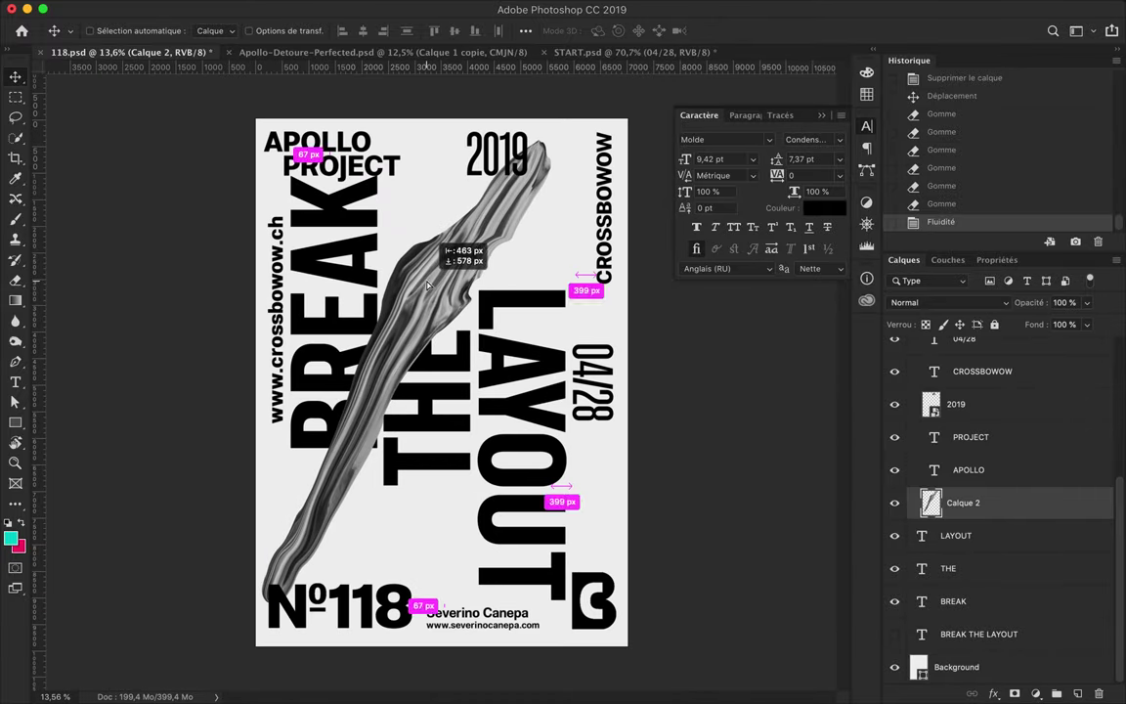
Add a new layer with a top-to-bottom rainbow gradient, clipped to the streak in Lumière vive
key(ctrl+shift+alt+n)
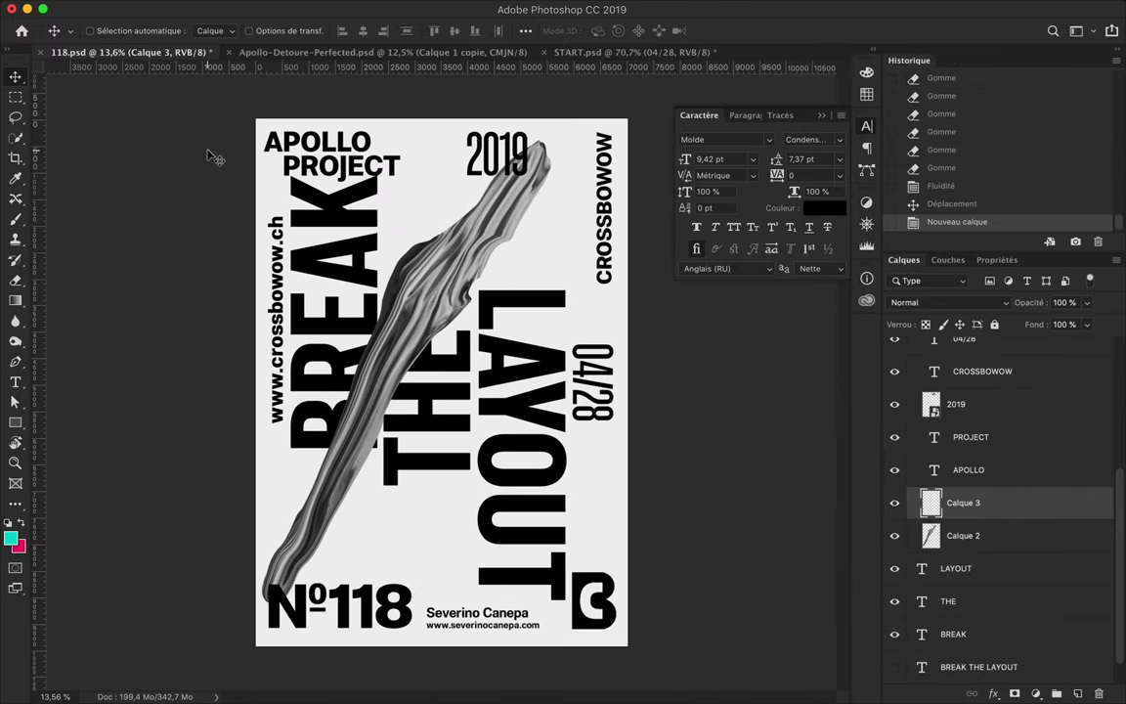
key(g)
mouse_move(449, 141)
mouse_down()
mouse_move(401, 430)
mouse_move(424, 618)
mouse_up()
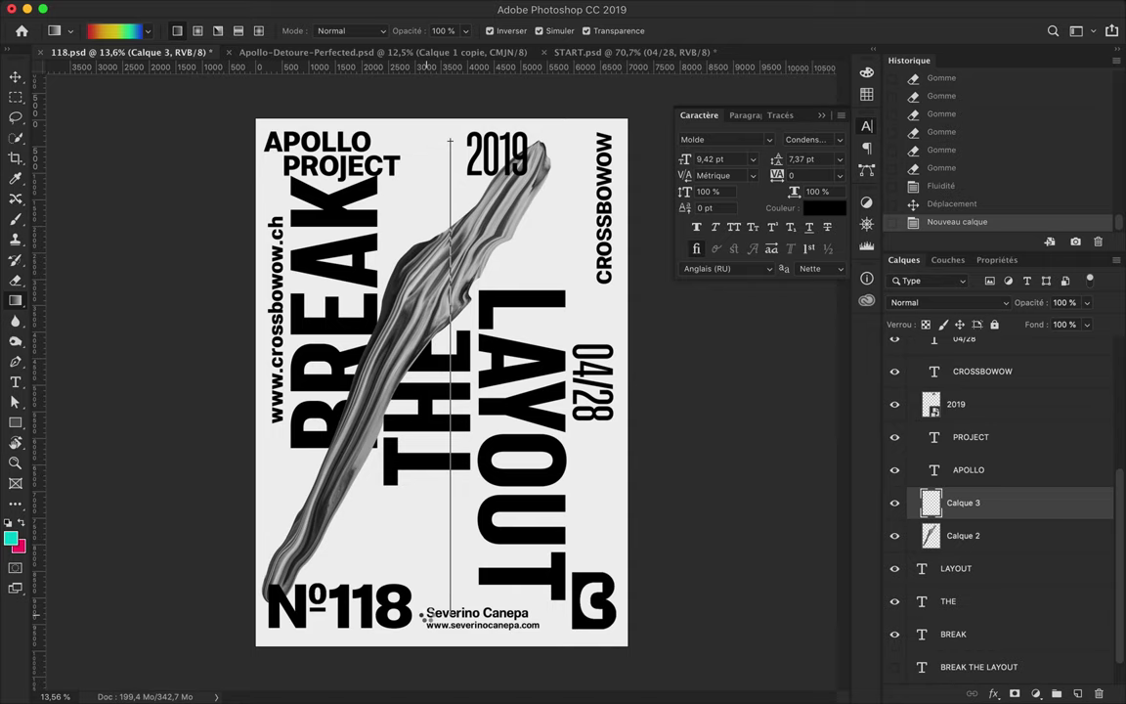
key(ctrl+alt+g)
click(948, 302)
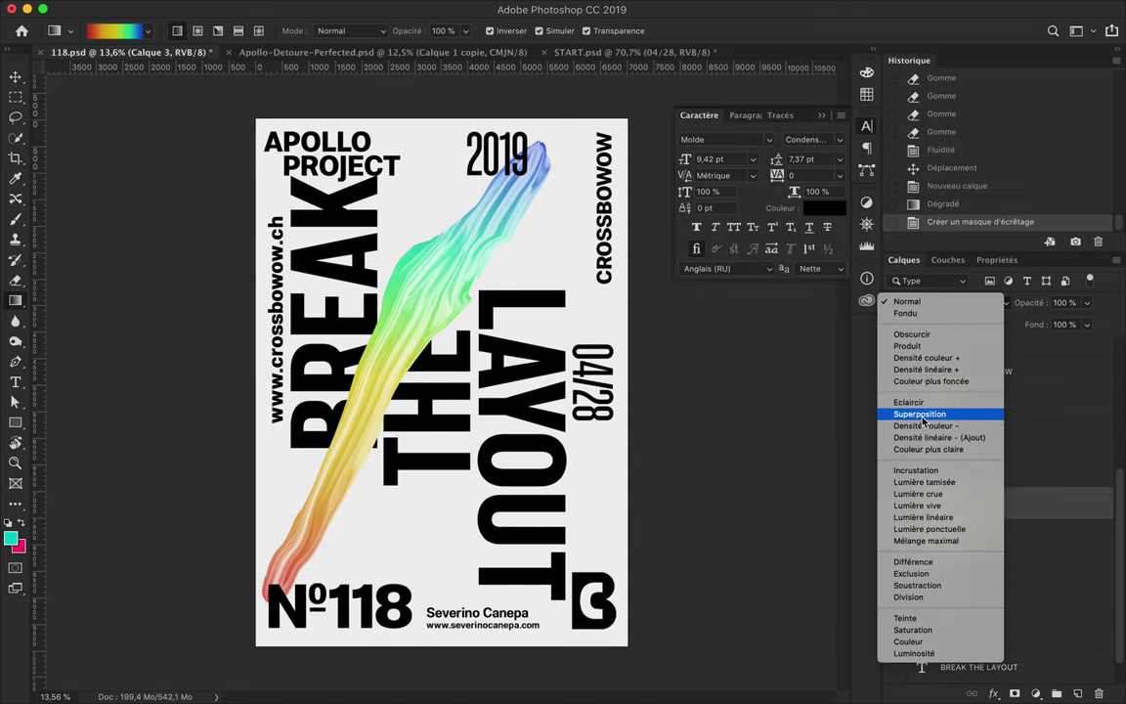
click(916, 506)
click(14, 339)
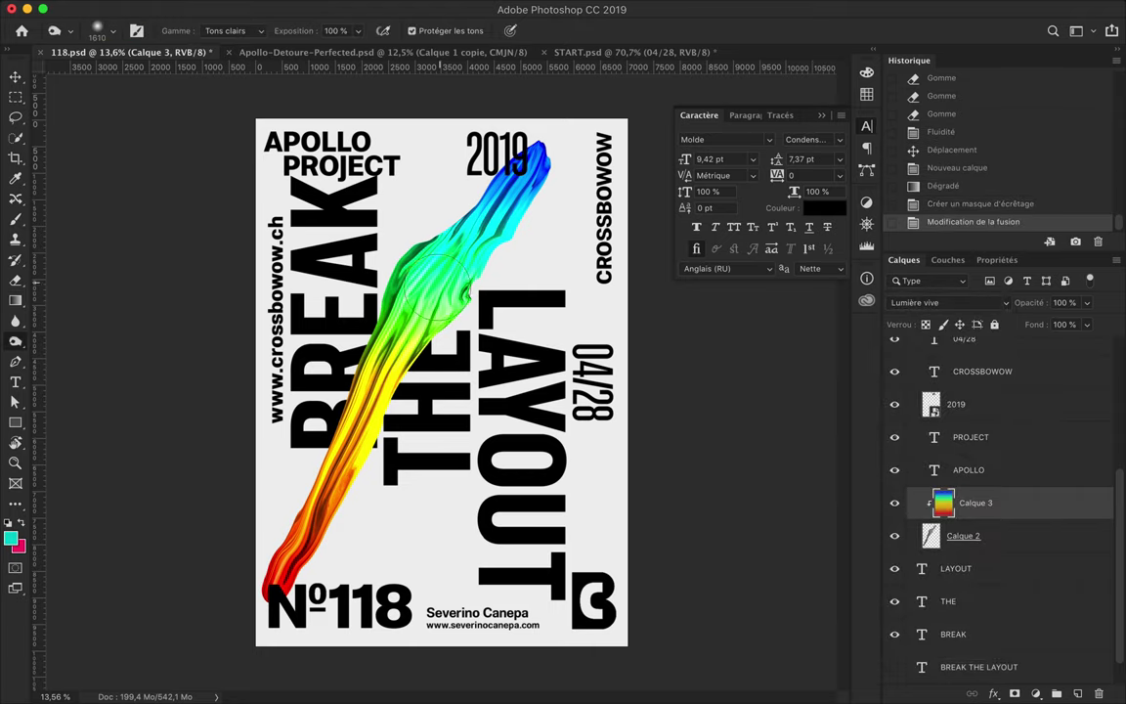
Dodge four areas of the streak layer Calque 2 to lighten them
click(1045, 539)
drag(323, 333, 391, 259)
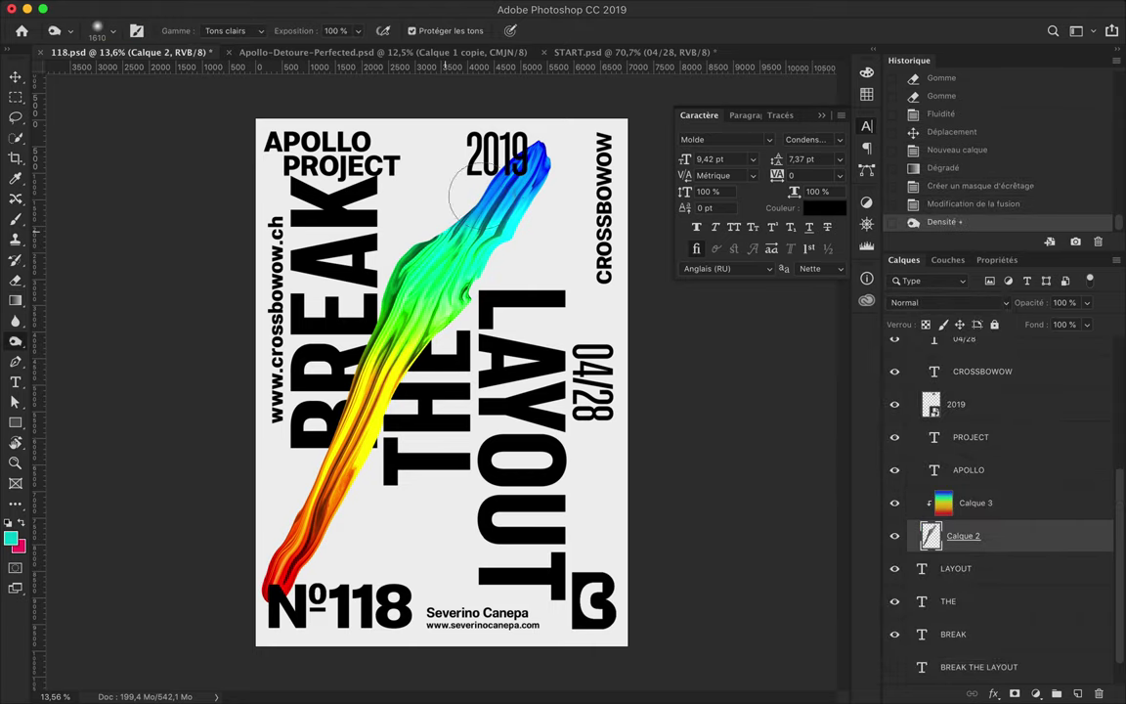
drag(492, 264, 413, 273)
drag(467, 200, 517, 137)
drag(246, 565, 347, 477)
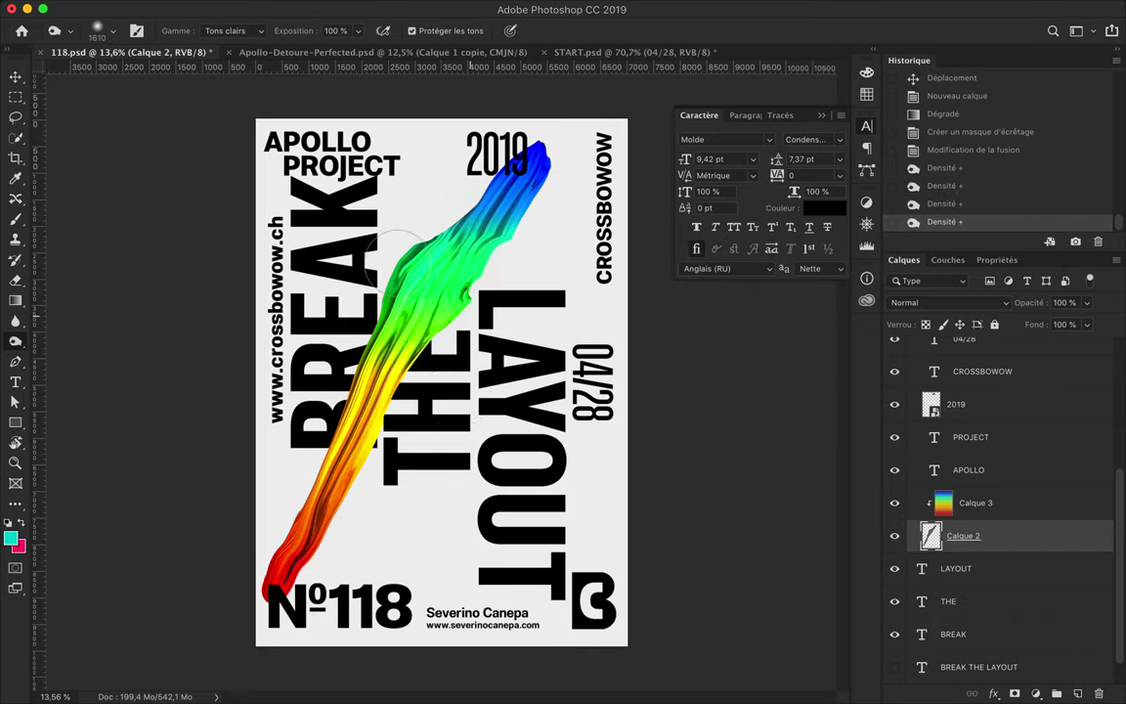
Burn the streak's shading in four strokes, including the lower ribbon
right_click(15, 340)
click(59, 311)
click(105, 30)
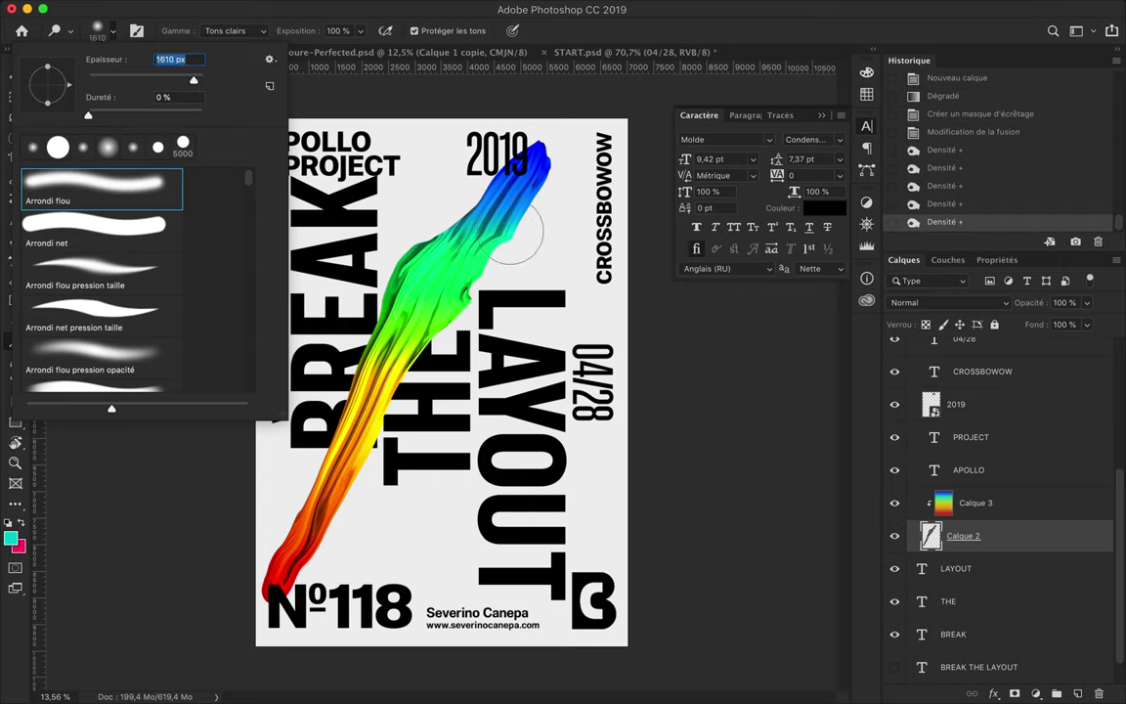
key(Return)
drag(460, 245, 518, 146)
mouse_move(352, 234)
mouse_down()
mouse_move(401, 298)
mouse_move(386, 220)
mouse_up()
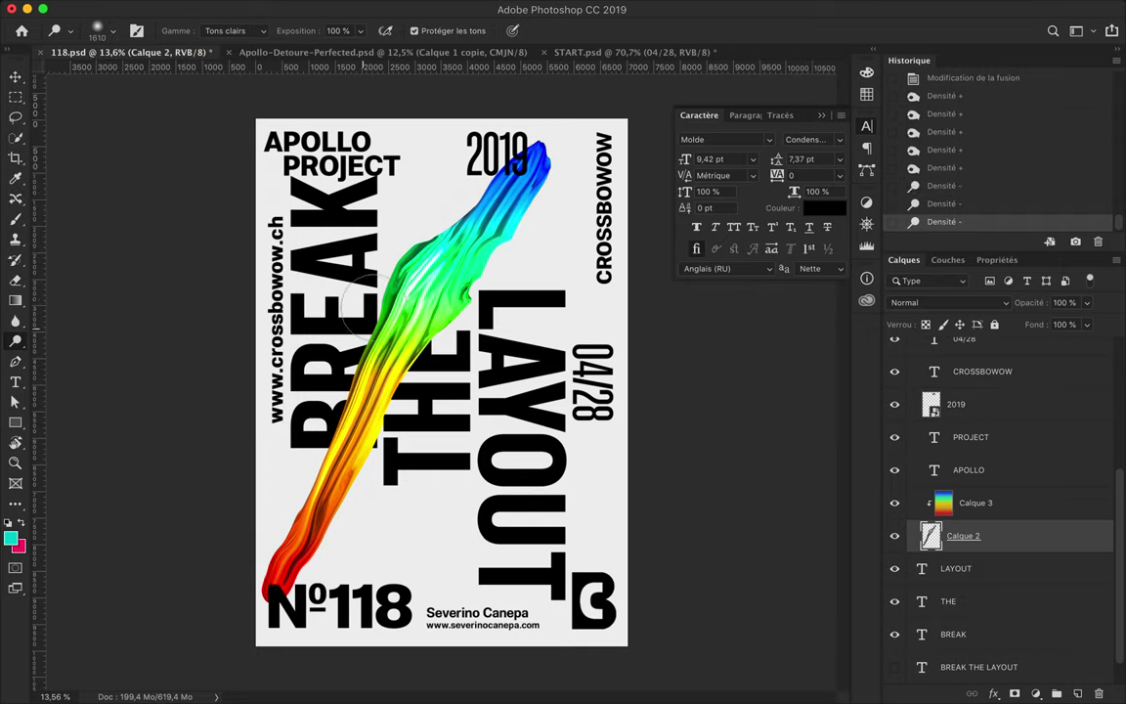
mouse_move(294, 371)
mouse_down()
mouse_move(211, 528)
mouse_move(279, 342)
mouse_up()
mouse_move(346, 311)
mouse_down()
mouse_move(244, 558)
mouse_move(430, 201)
mouse_up()
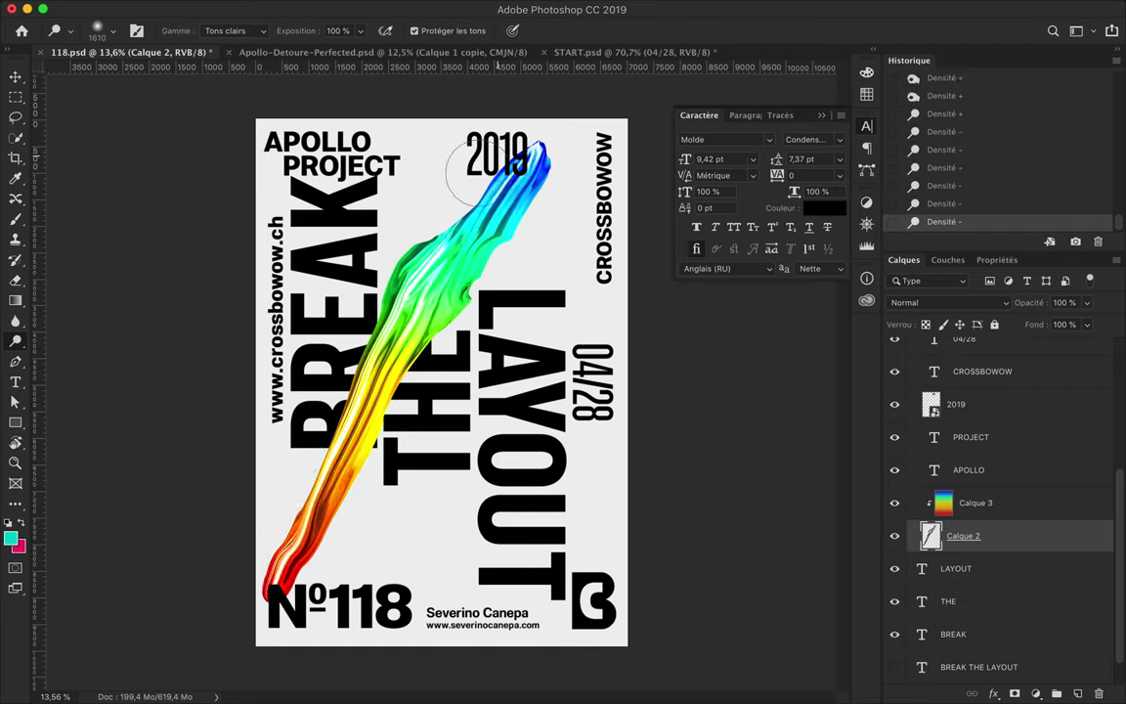
Brighten the streak's top near 2019, then Alt-duplicate Calque 2 above the gradient layer
right_click(14, 340)
click(69, 305)
drag(476, 132, 479, 146)
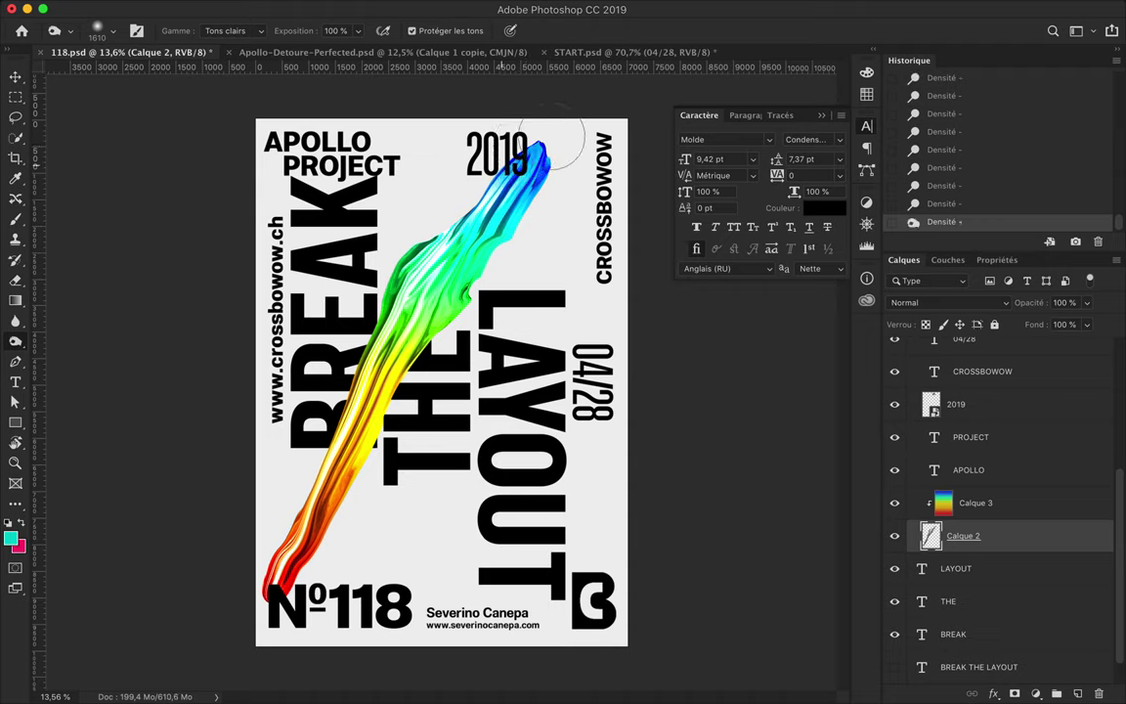
drag(963, 535, 968, 494)
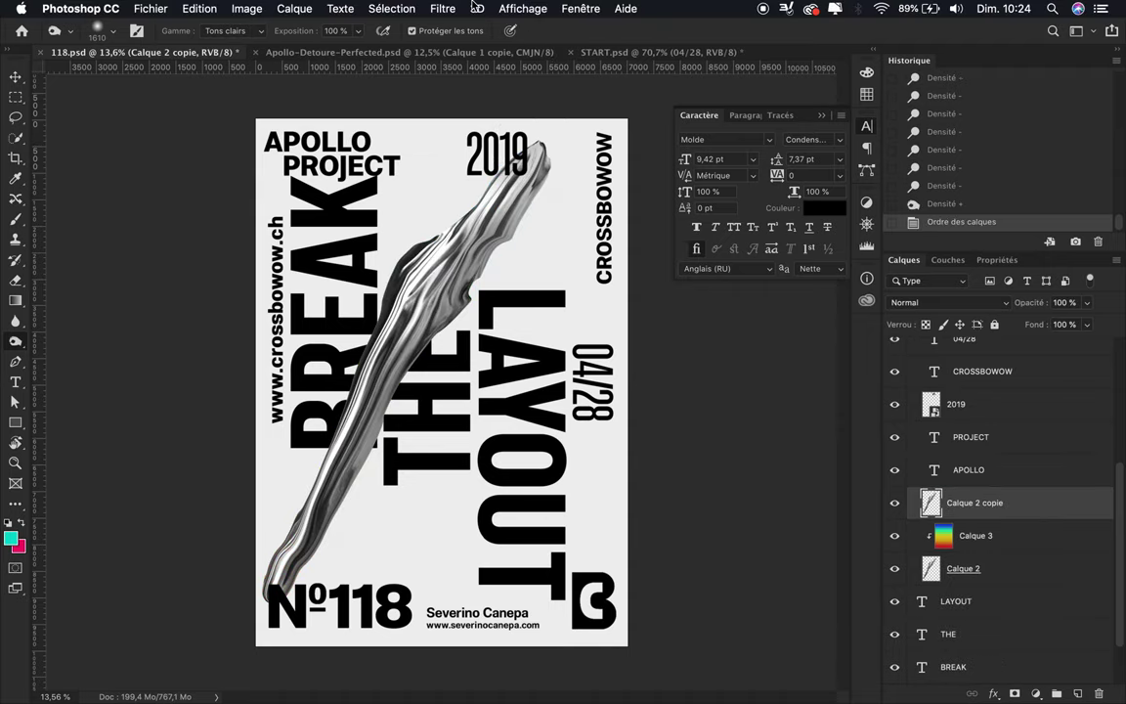
Apply Filtre > Divers > Passe-haut at 170.7 px radius to the grey streak copy
click(443, 8)
mouse_move(456, 328)
click(701, 378)
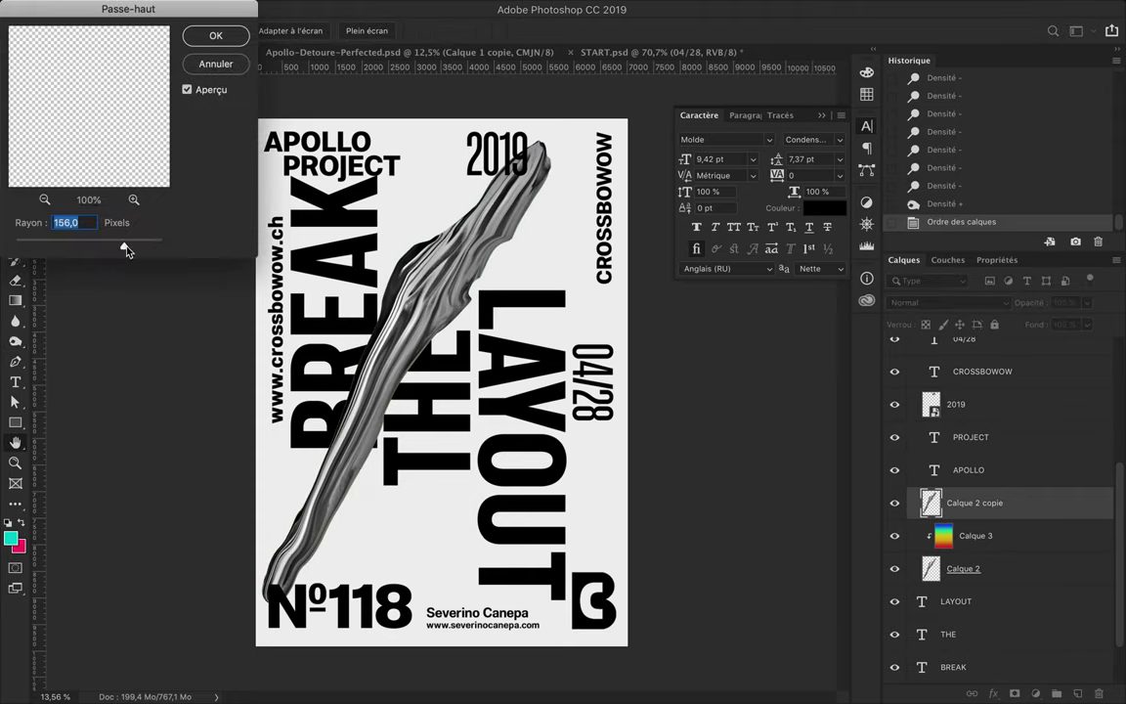
click(44, 200)
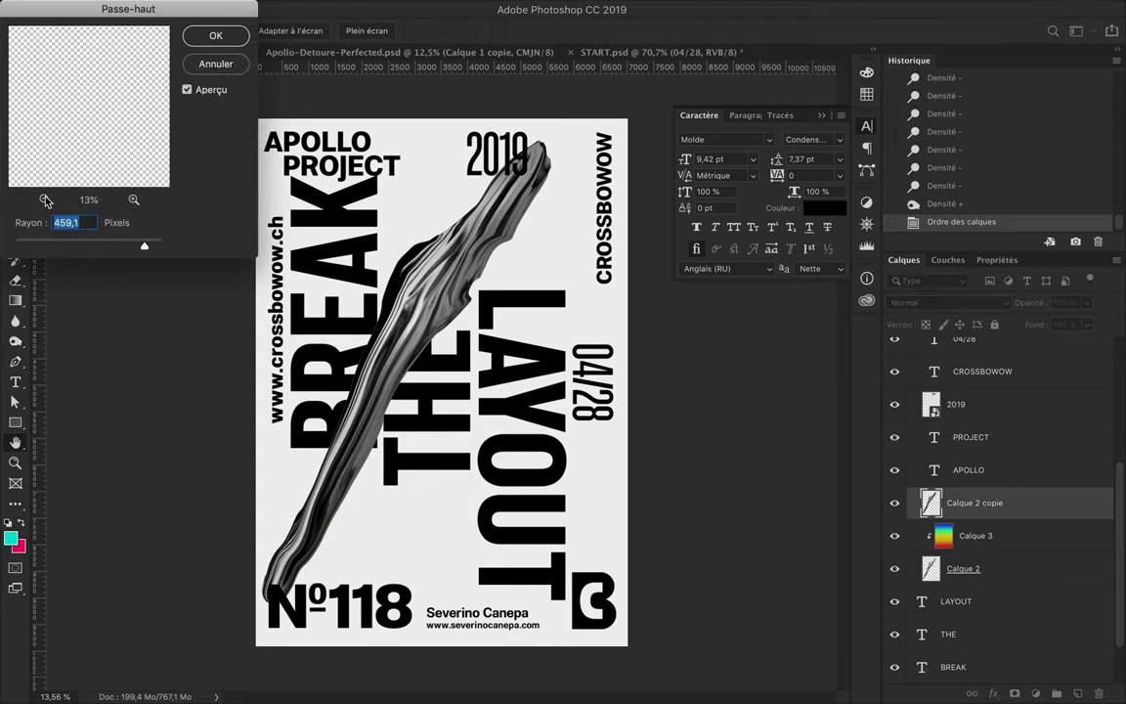
click(44, 199)
drag(145, 245, 127, 245)
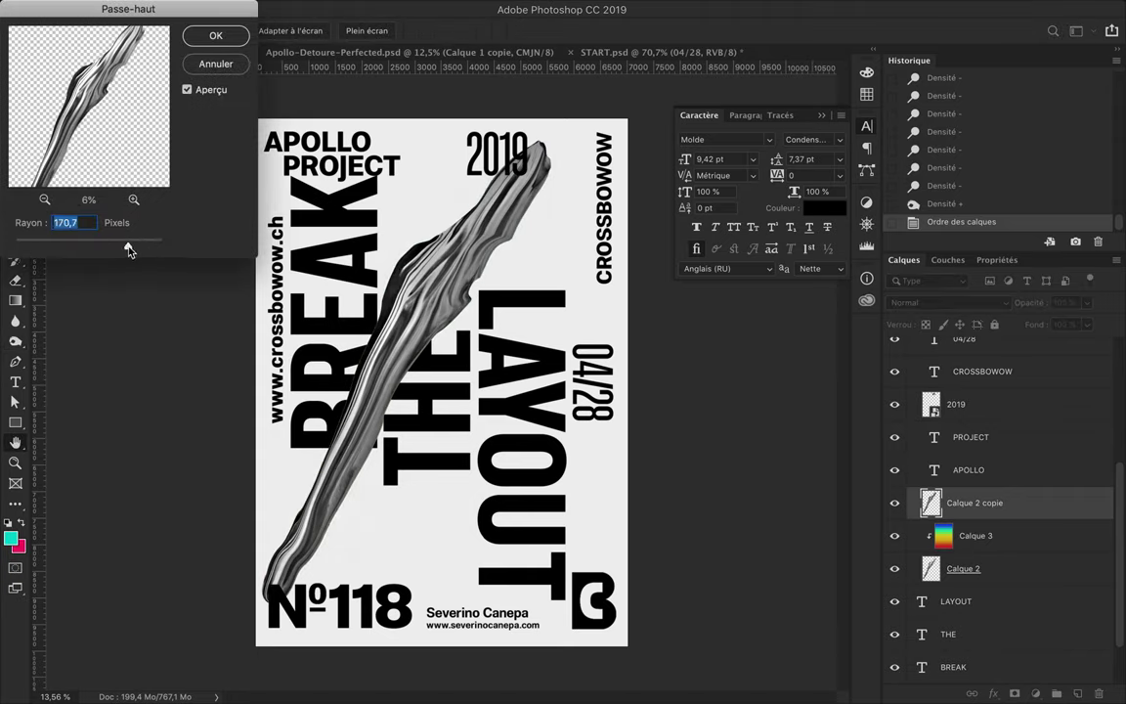
click(216, 37)
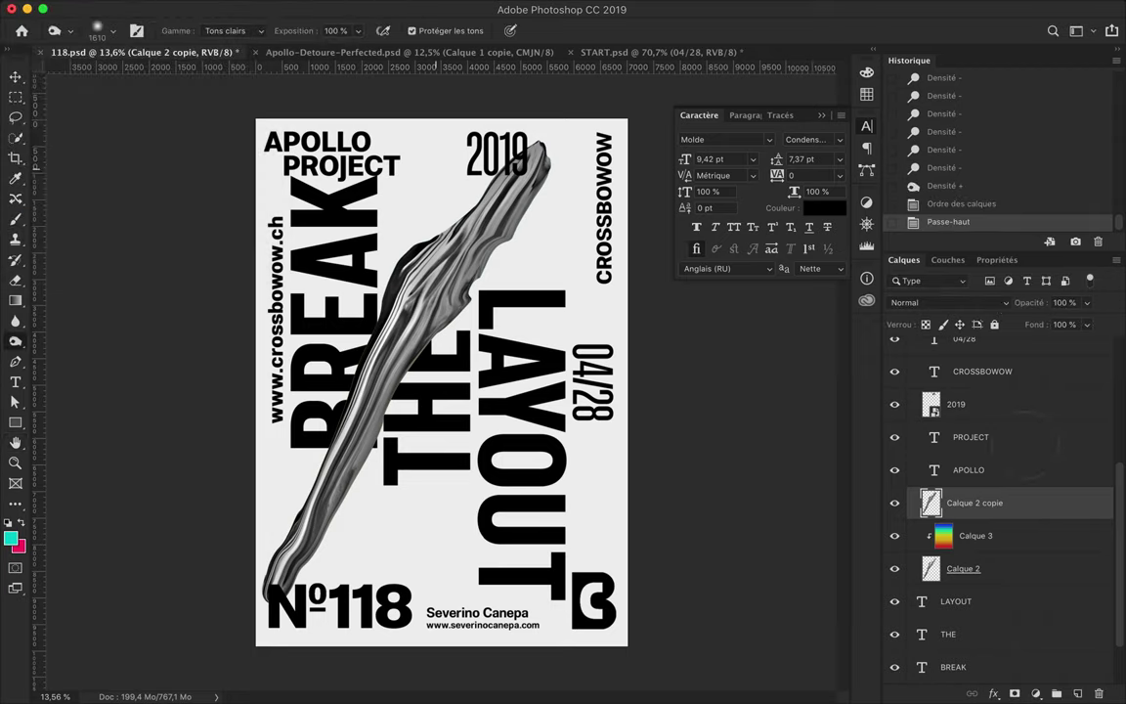
click(929, 302)
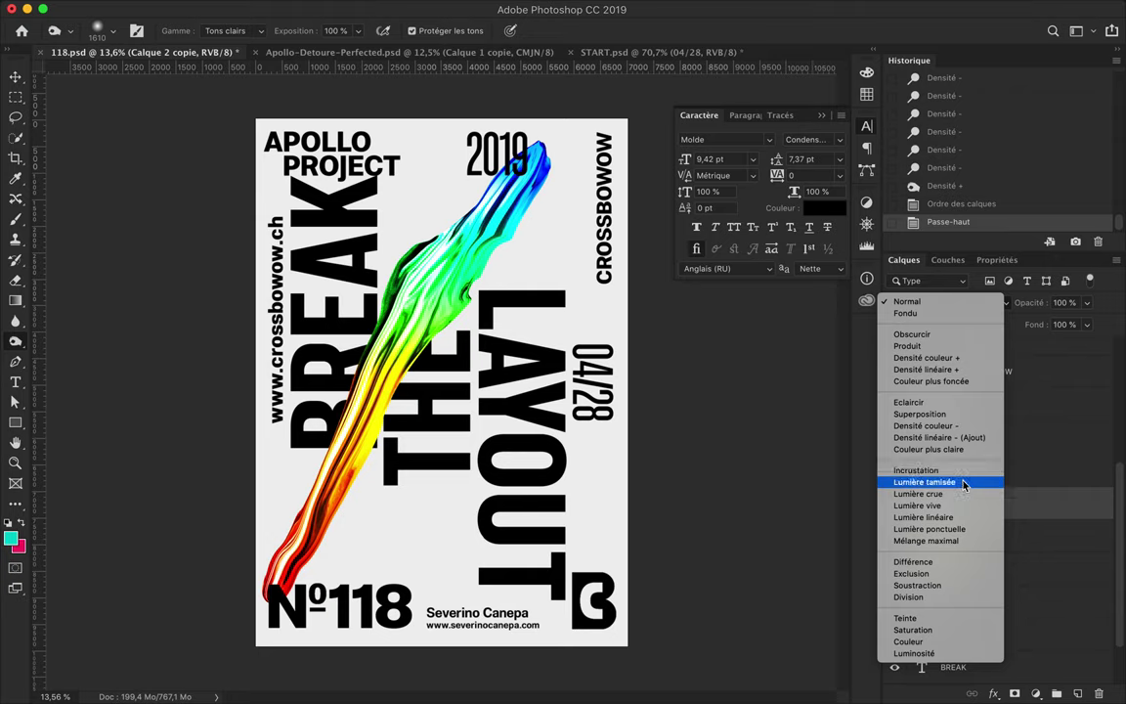
Set the copy to Lumière ponctuelle, then duplicate the streak layers below and merge them
click(962, 529)
shift+click(987, 564)
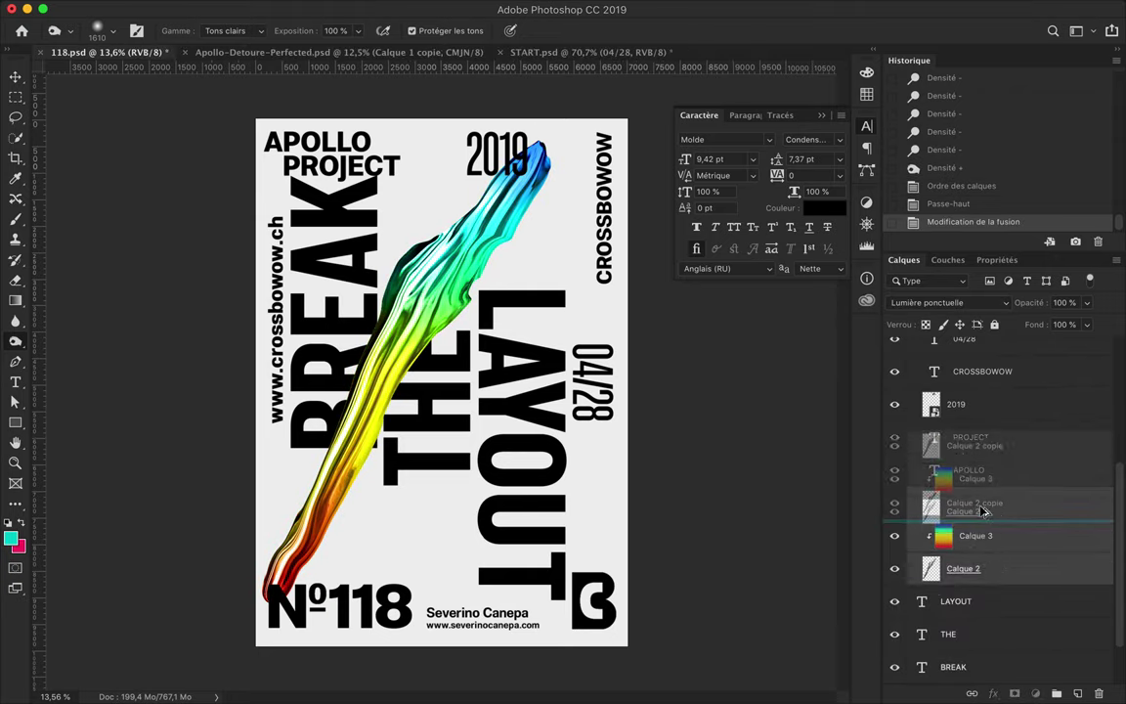
drag(988, 564, 976, 598)
key(ctrl+e)
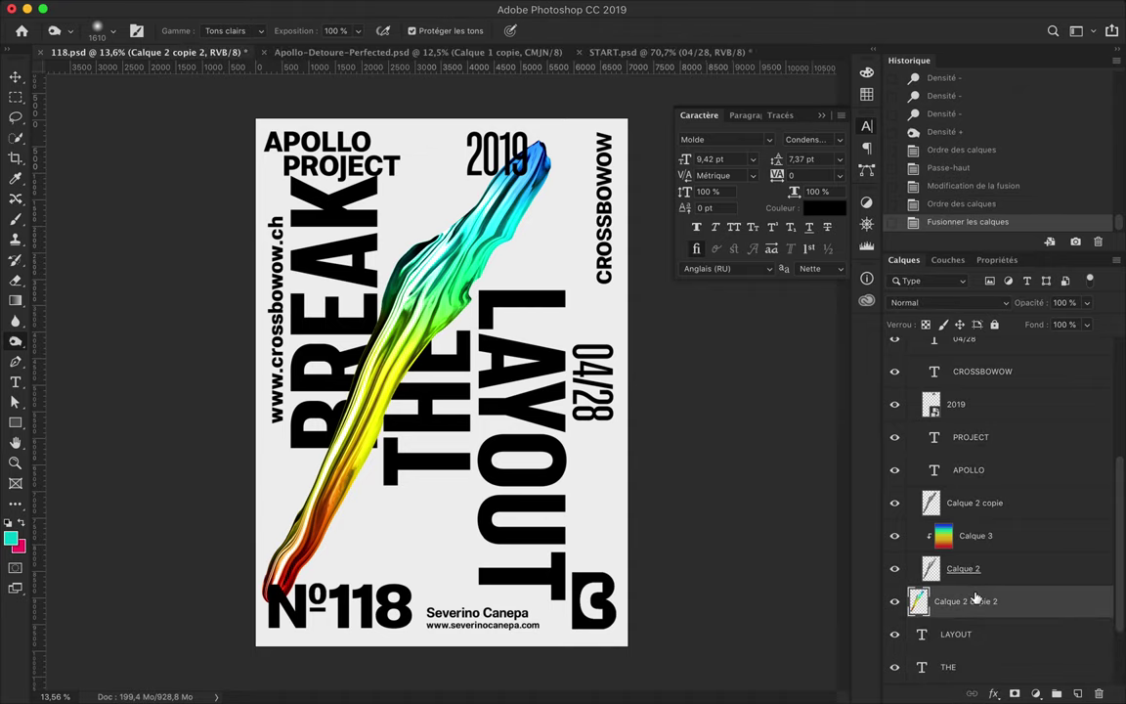
Gaussian-blur the merged copy at 167.7 px radius for a wide glow
click(652, 14)
click(728, 478)
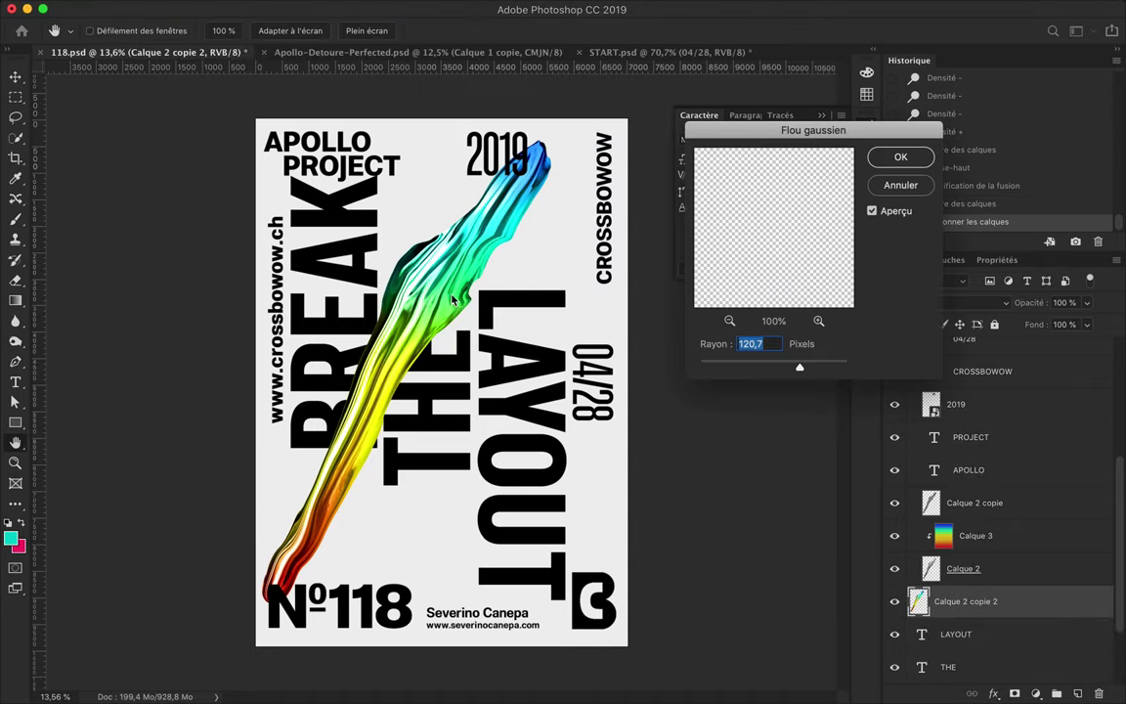
drag(801, 370, 810, 369)
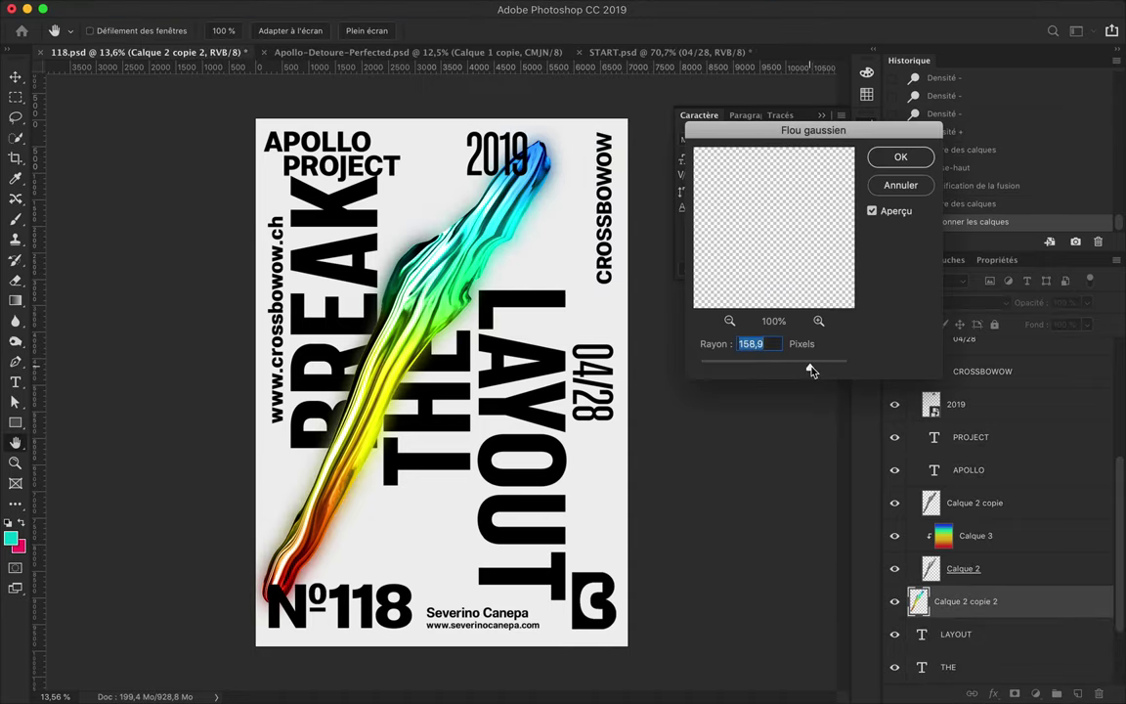
click(901, 155)
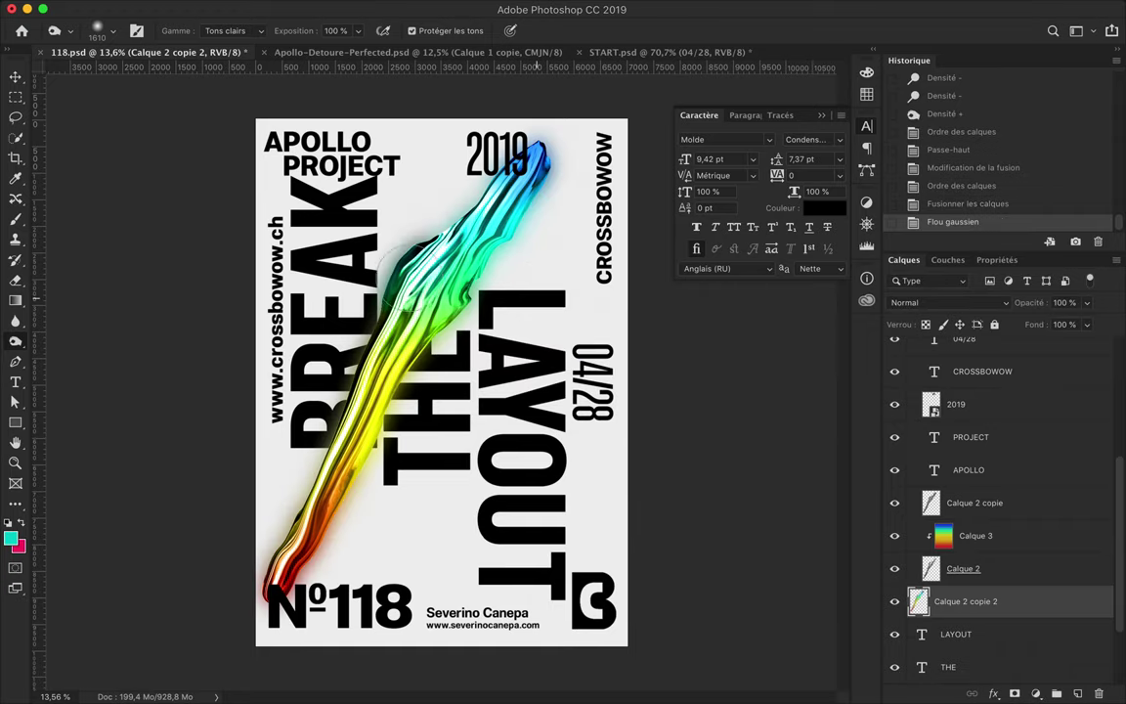
key(ctrl+t)
right_click(340, 350)
Warp the glow's bottom-left corner down and top-right corner outward, commit, then nudge BREAK
click(394, 447)
drag(256, 623, 353, 640)
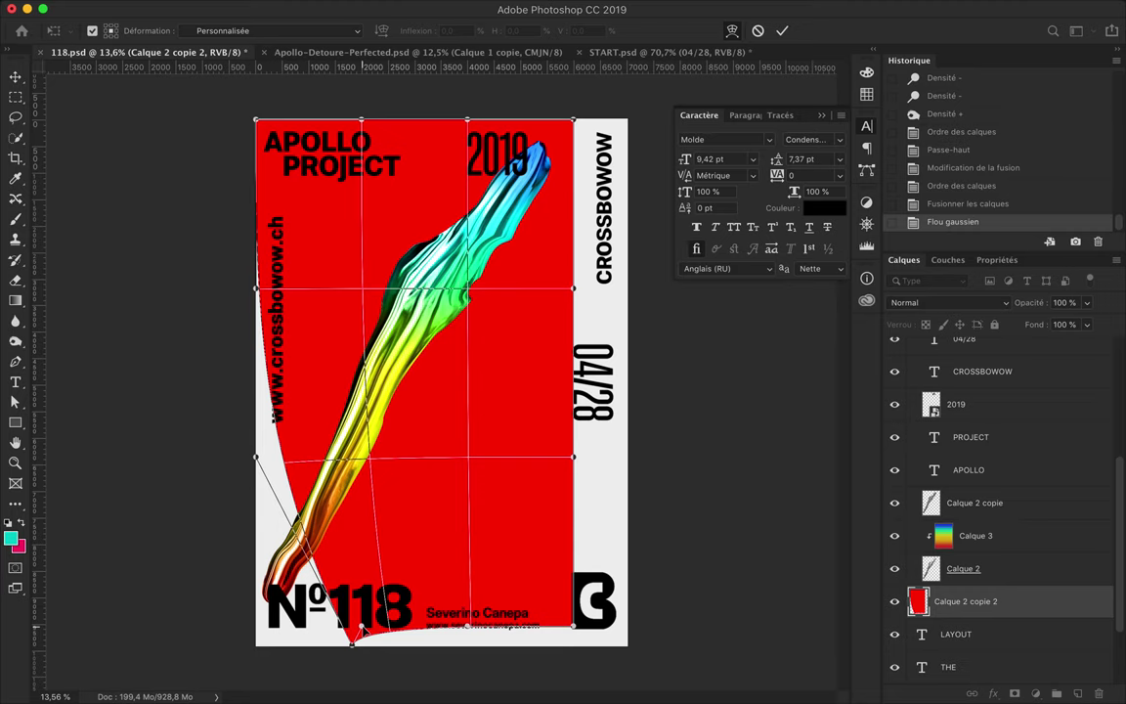
drag(573, 119, 626, 187)
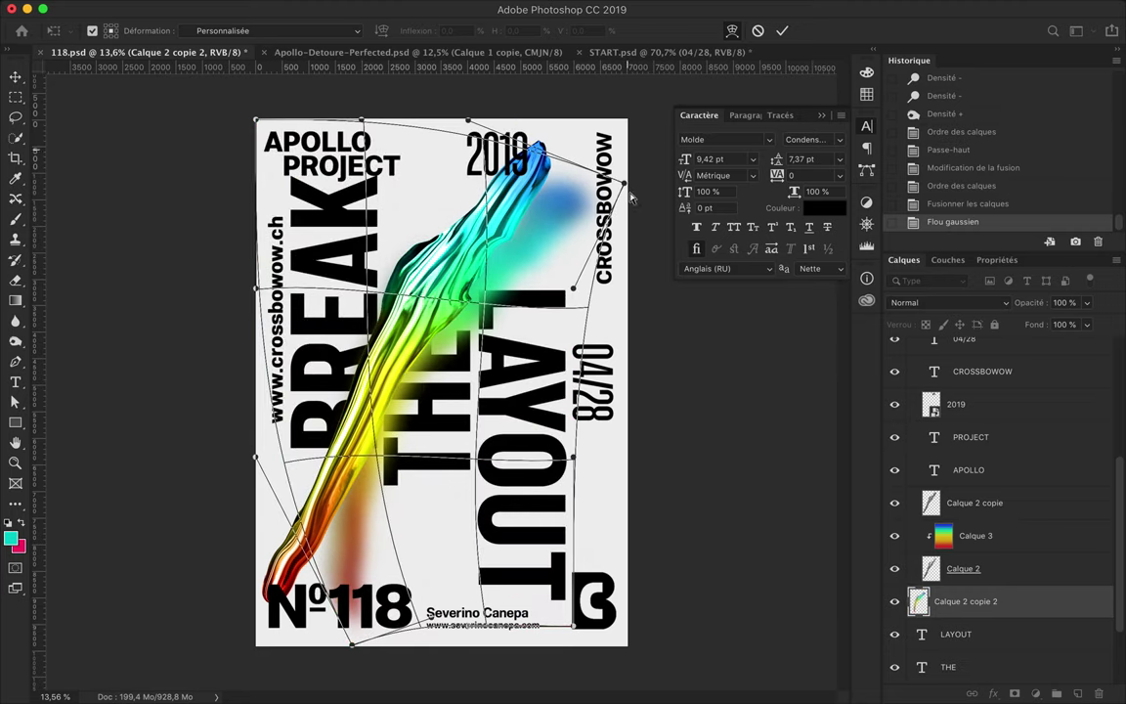
drag(631, 197, 636, 188)
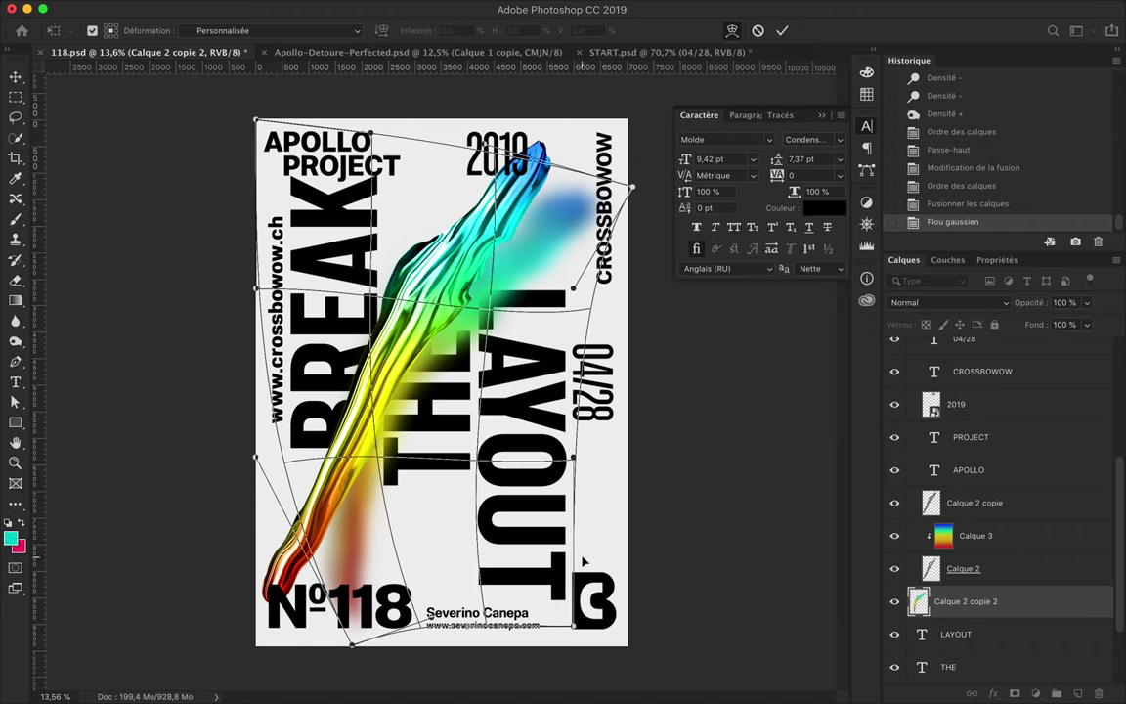
key(Return)
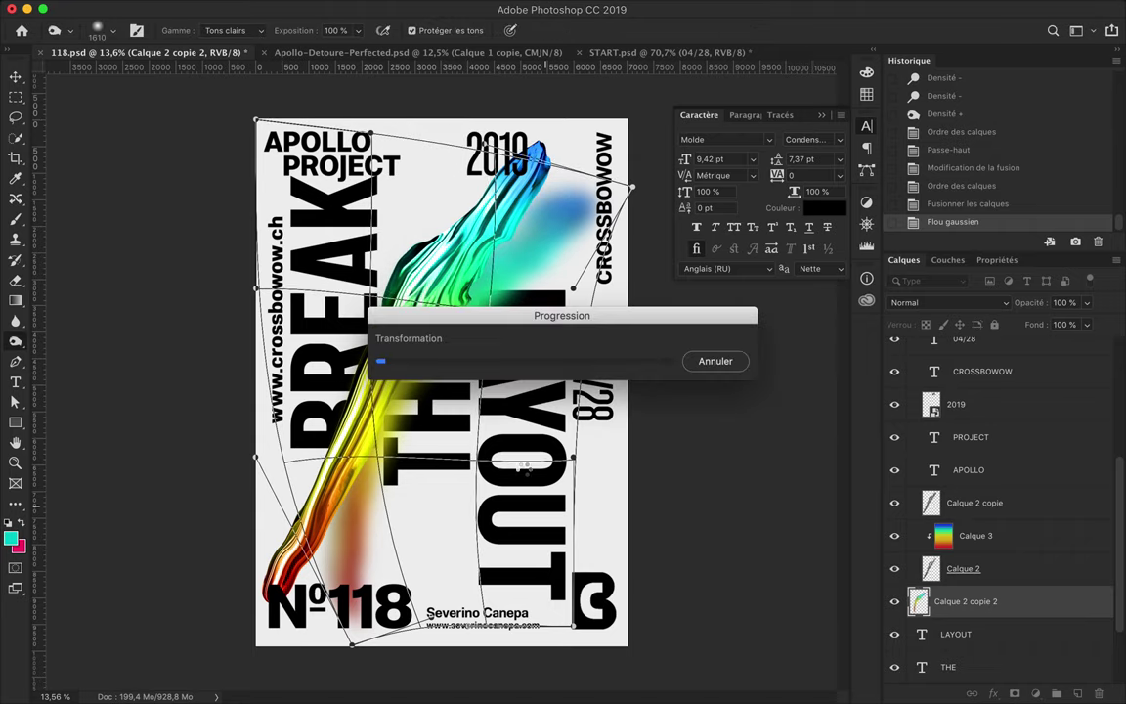
key(v)
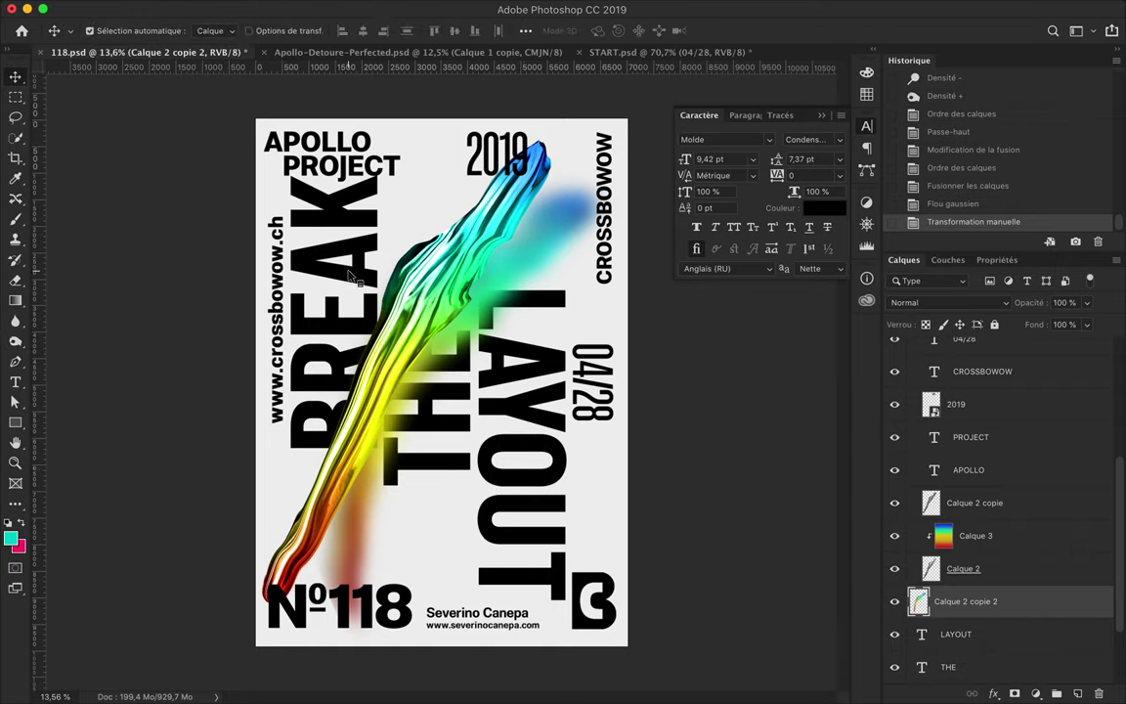
drag(353, 277, 293, 335)
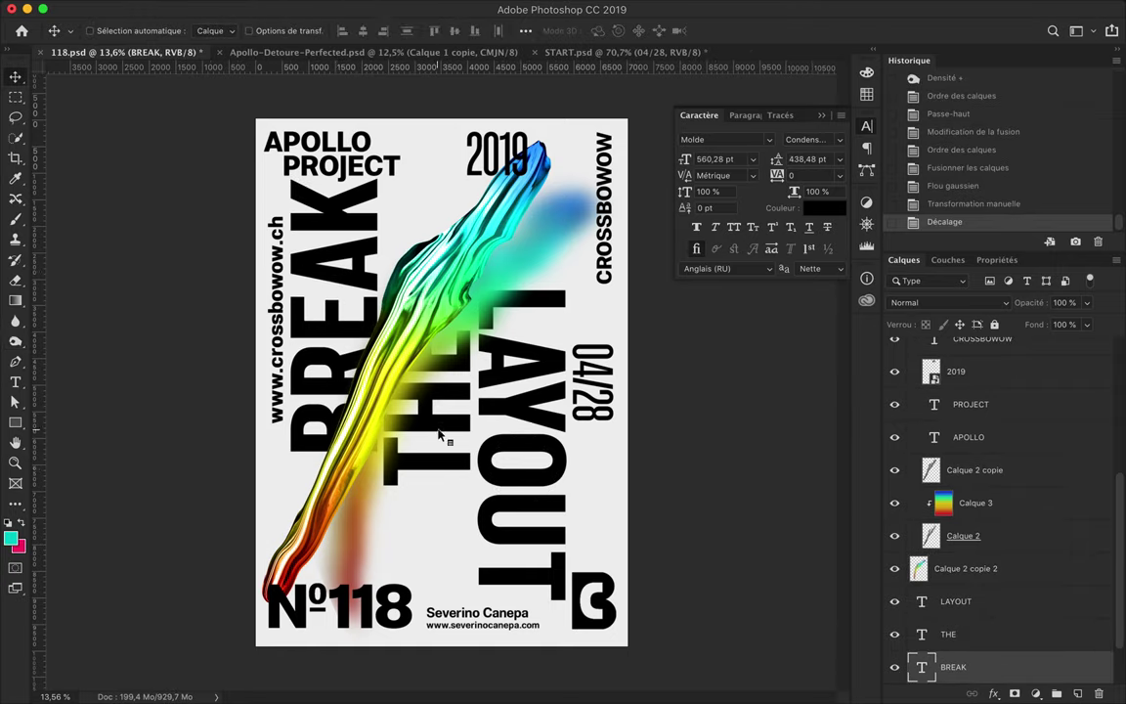
Shift THE down slightly, then drag a copy of all streak and glow layers
drag(439, 434, 437, 446)
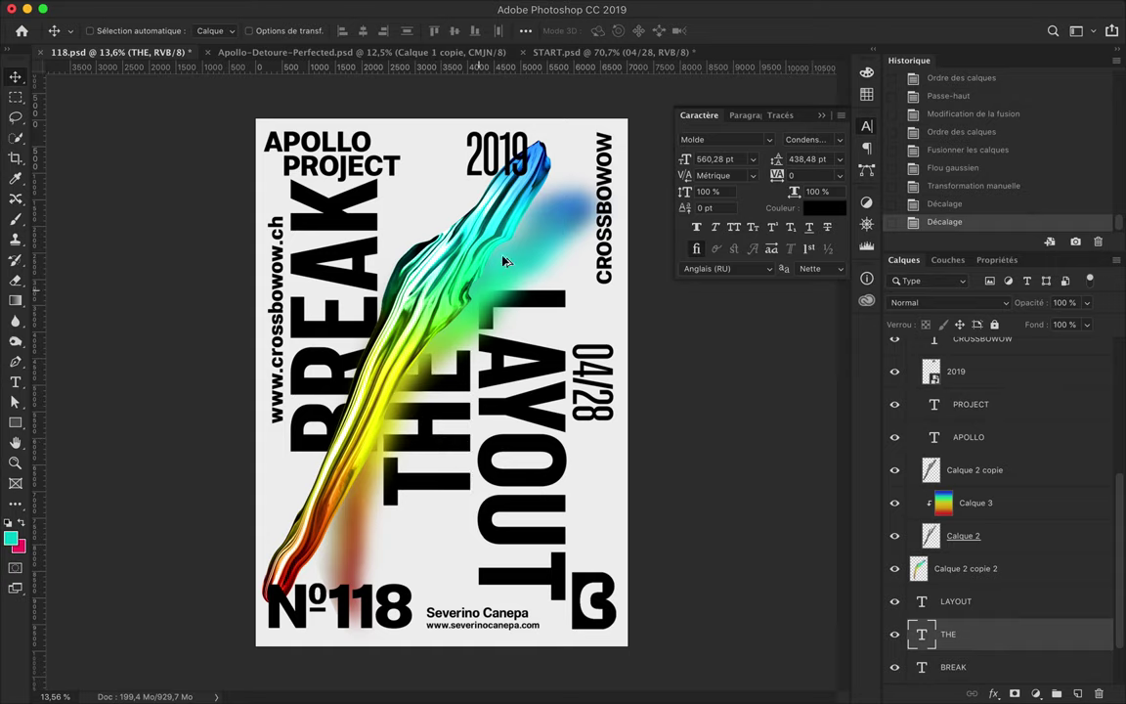
click(966, 568)
shift+click(975, 469)
mouse_move(393, 410)
mouse_down()
mouse_move(524, 654)
mouse_move(626, 450)
mouse_move(380, 111)
mouse_move(283, 250)
mouse_move(274, 318)
mouse_up()
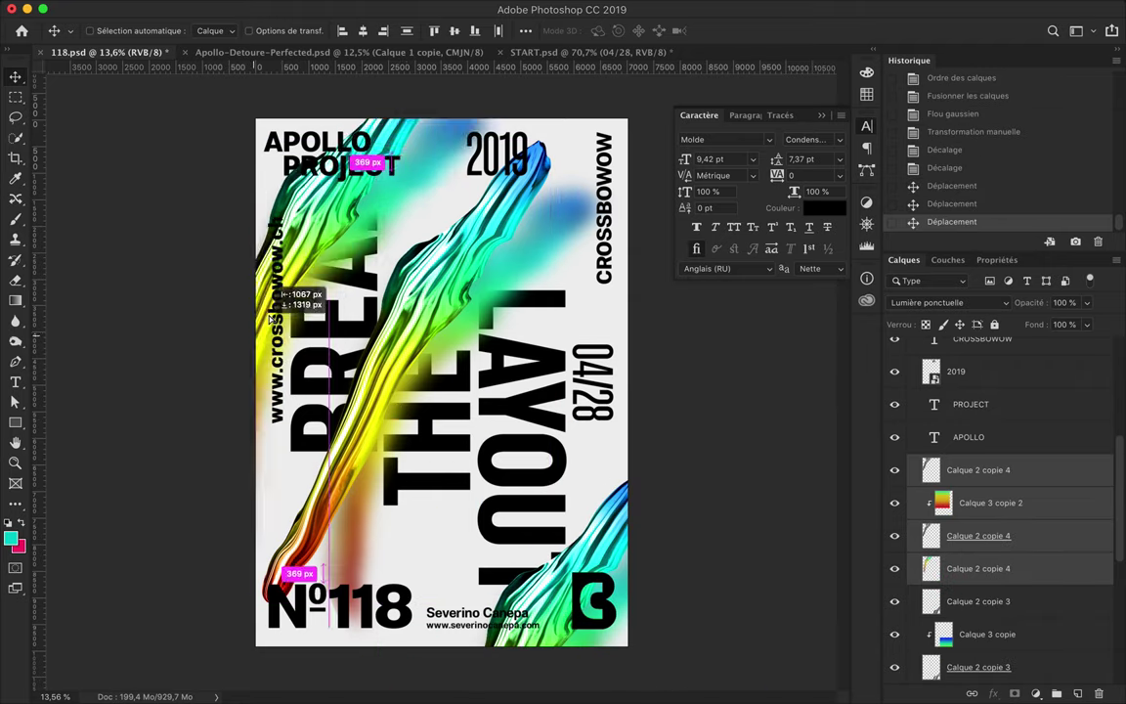
Place extra streak copies toward APOLLO PROJECT, then revert via History to one streak
drag(275, 318, 285, 390)
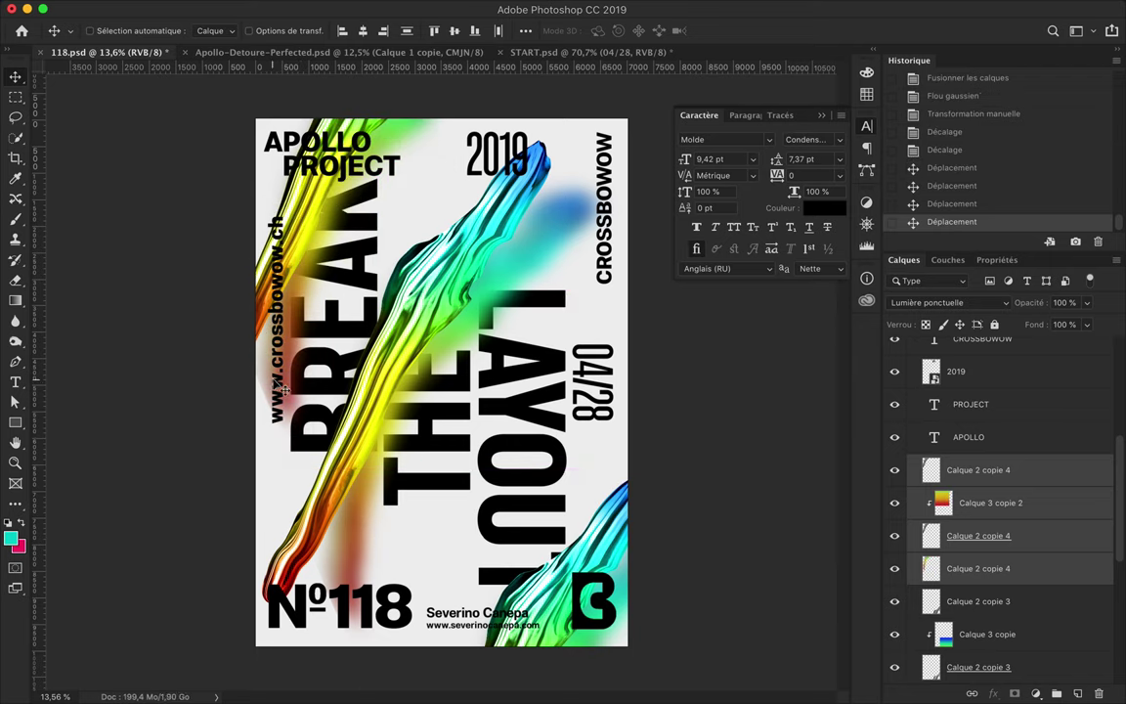
drag(284, 390, 315, 196)
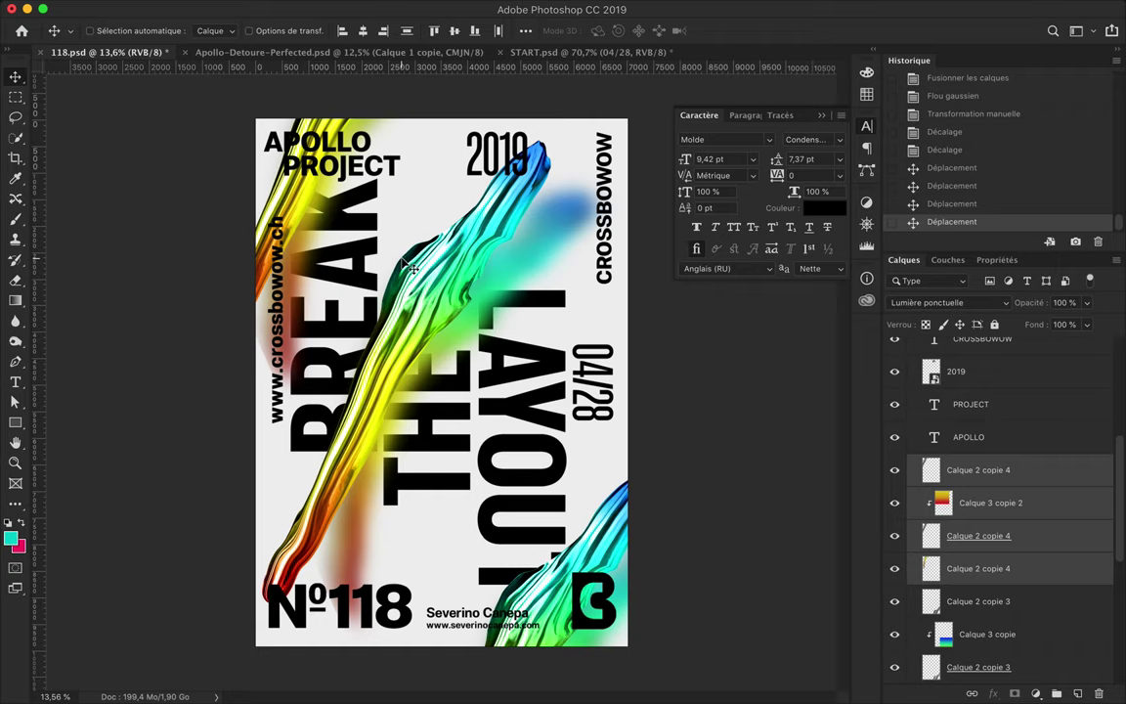
click(944, 149)
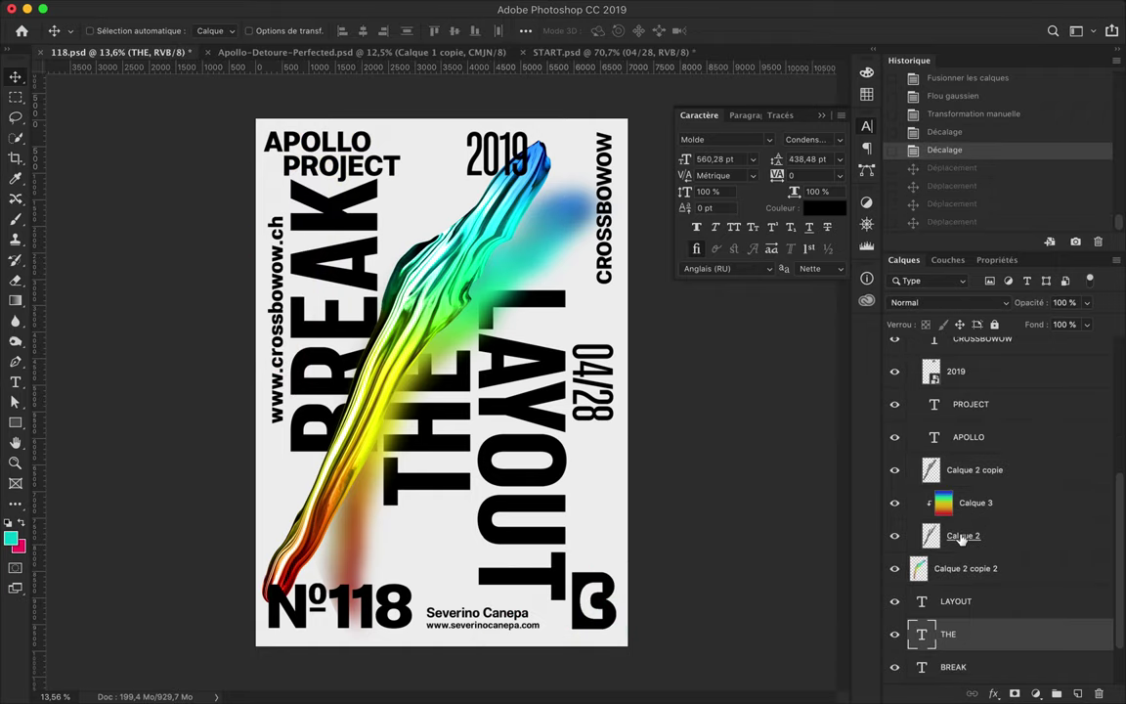